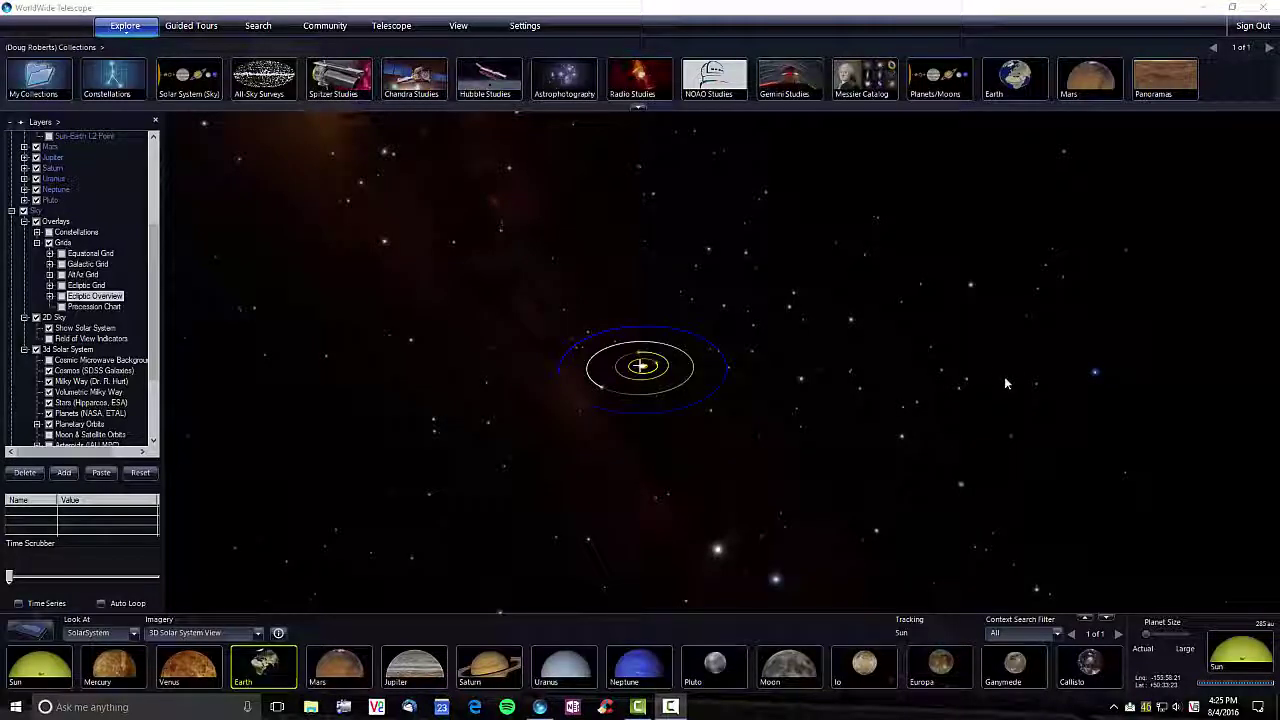
Start a new guided tour from the Guided Tours menu with Create a New Tour.
click(205, 38)
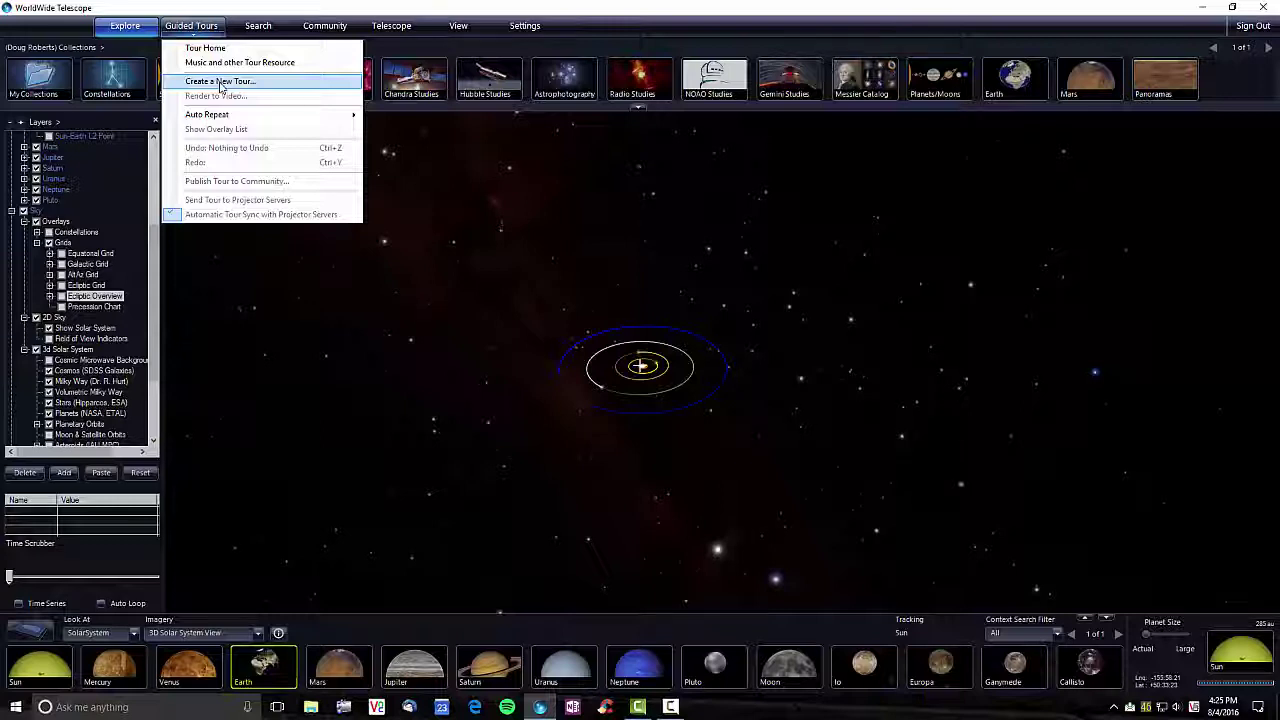
click(221, 82)
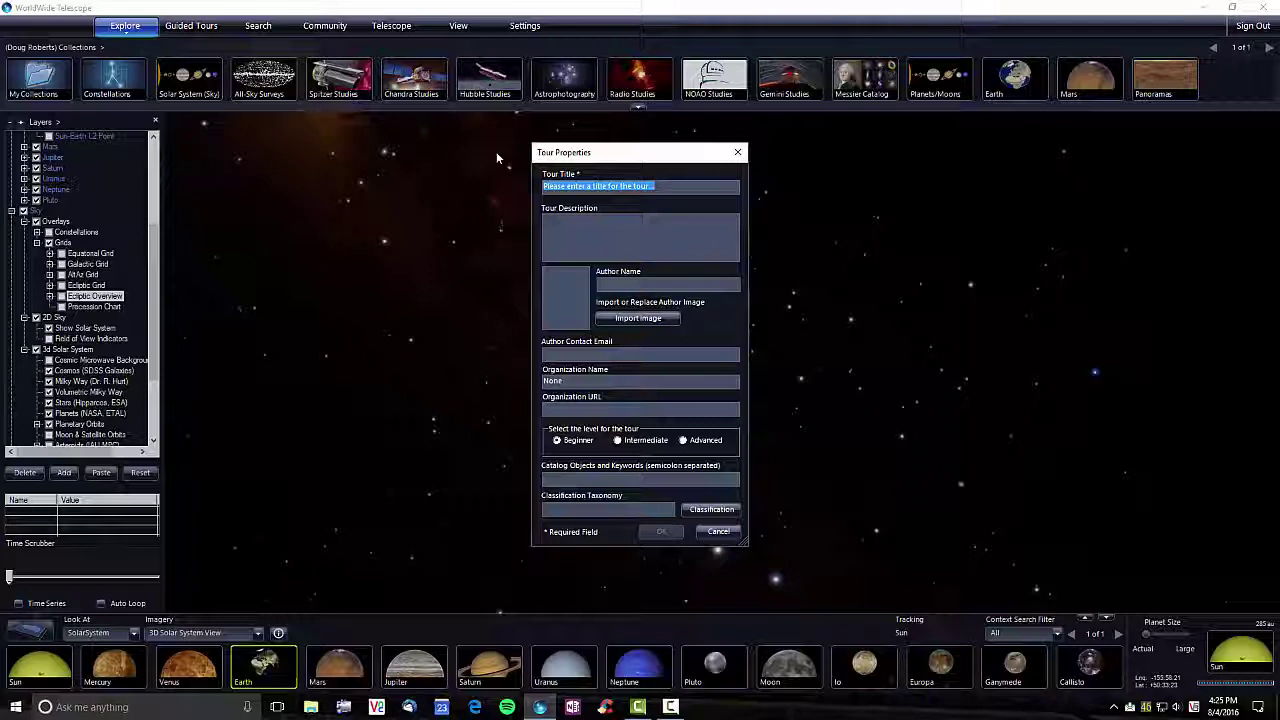
Give the tour the title 'New Tour' and confirm its properties.
text(New Tour)
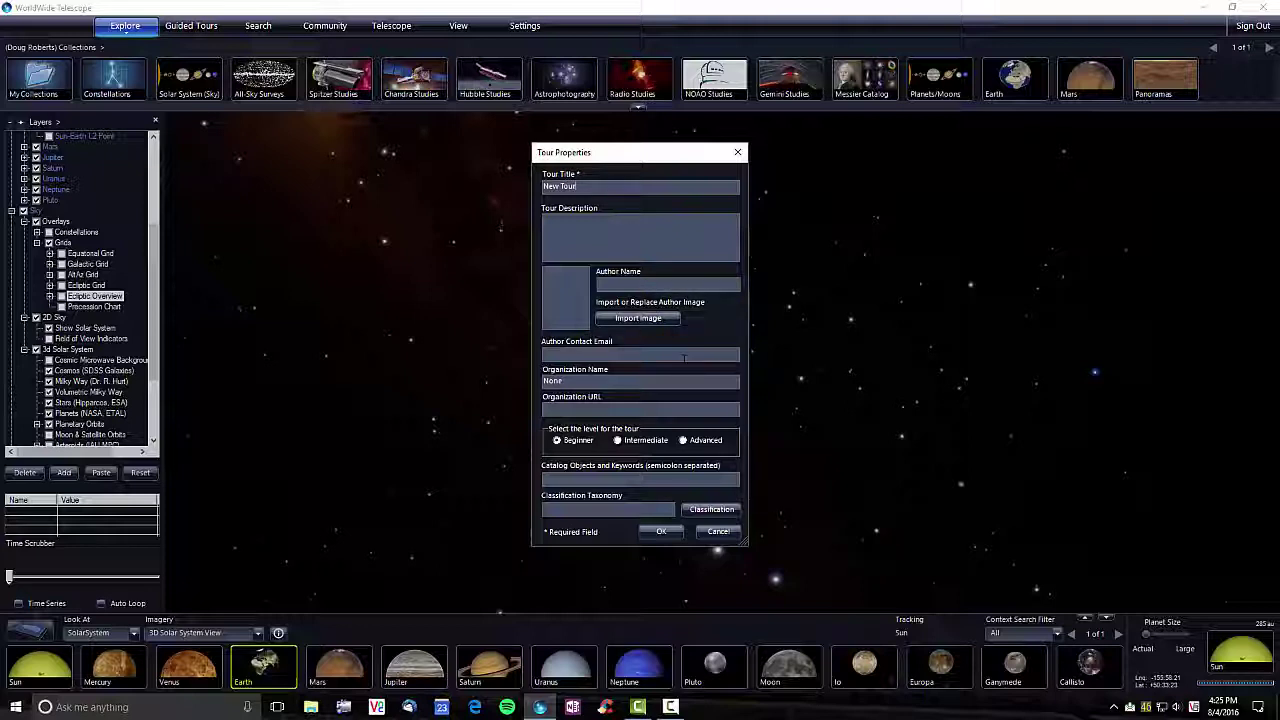
click(661, 531)
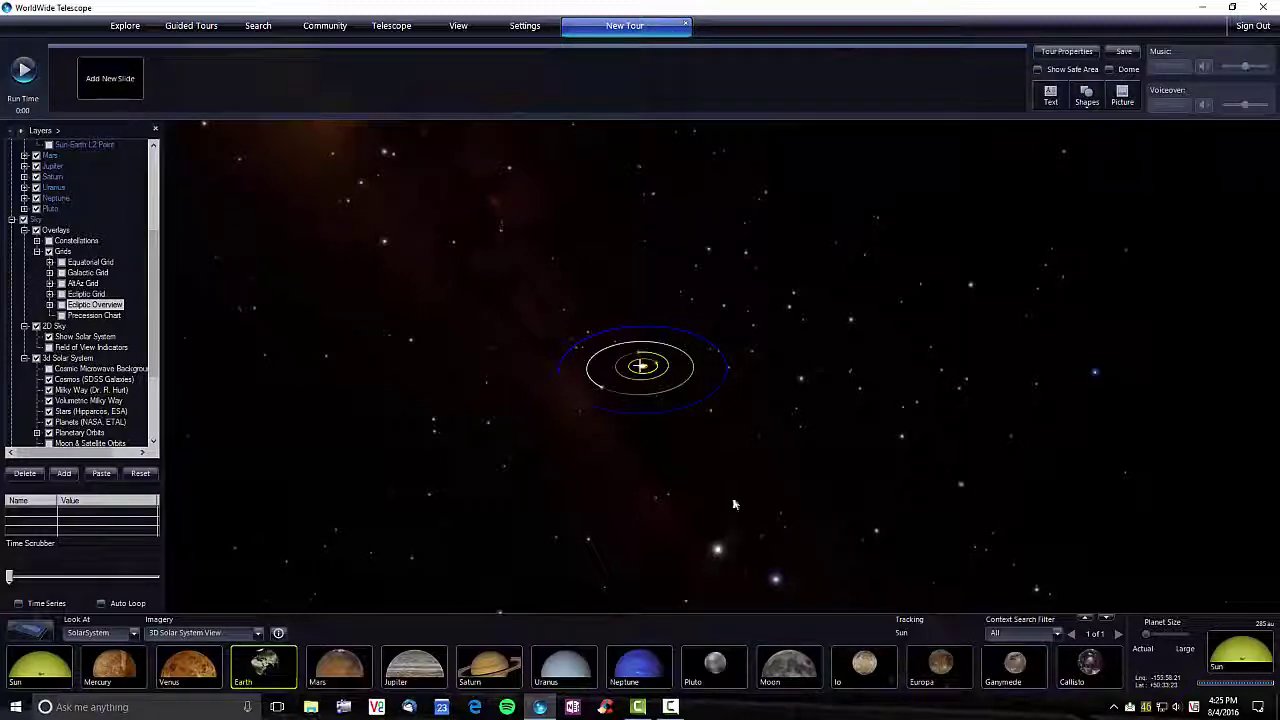
Add the first slide and set its end camera to a close view of North America.
click(121, 87)
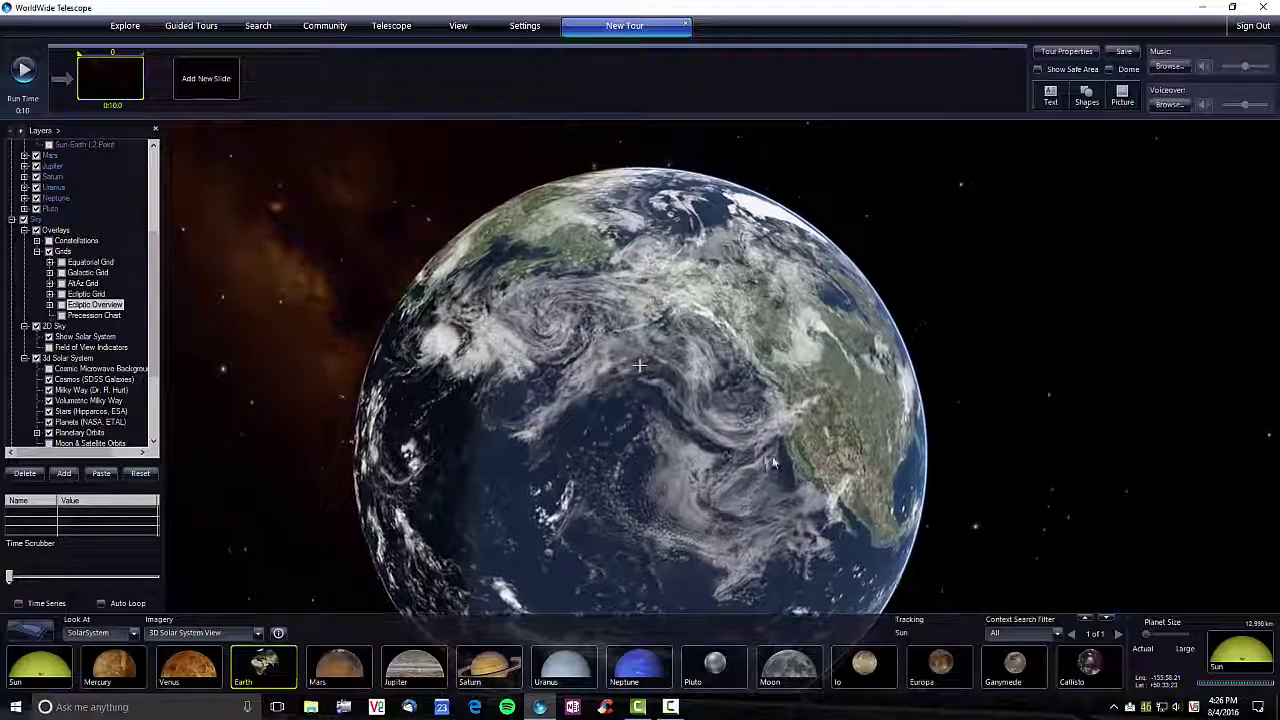
scroll(546, 432, up, 3)
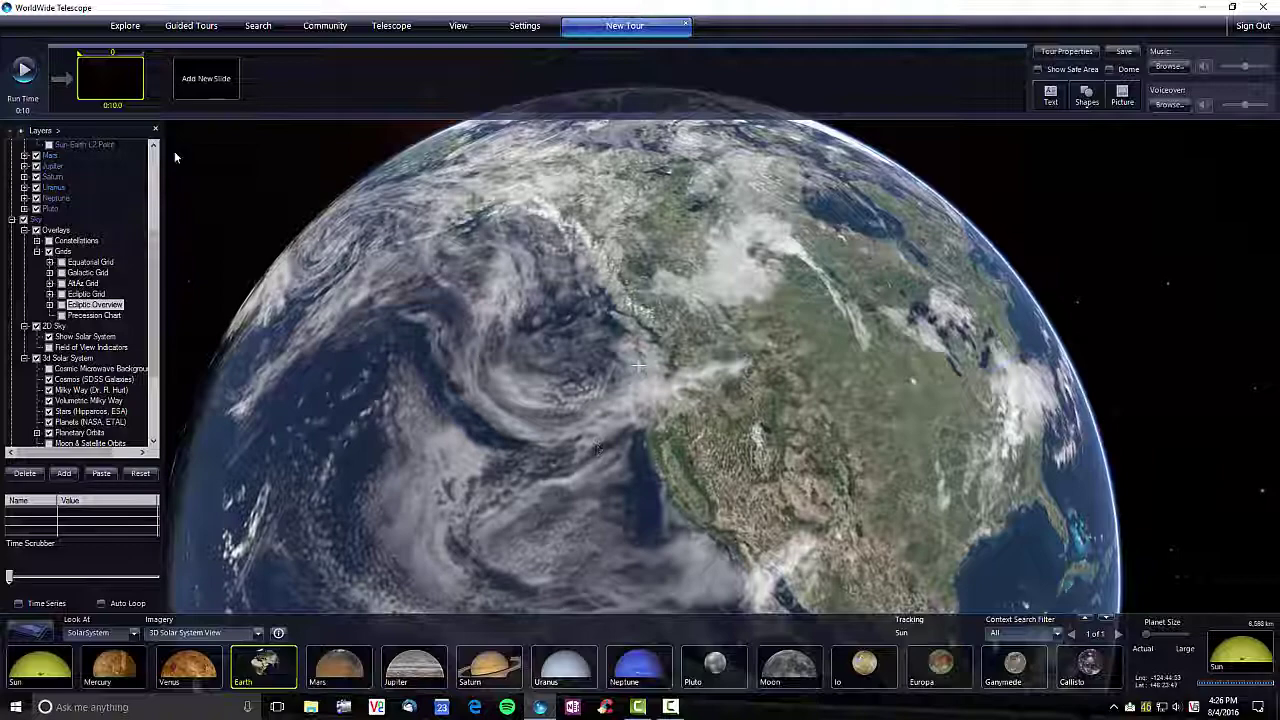
right_click(119, 81)
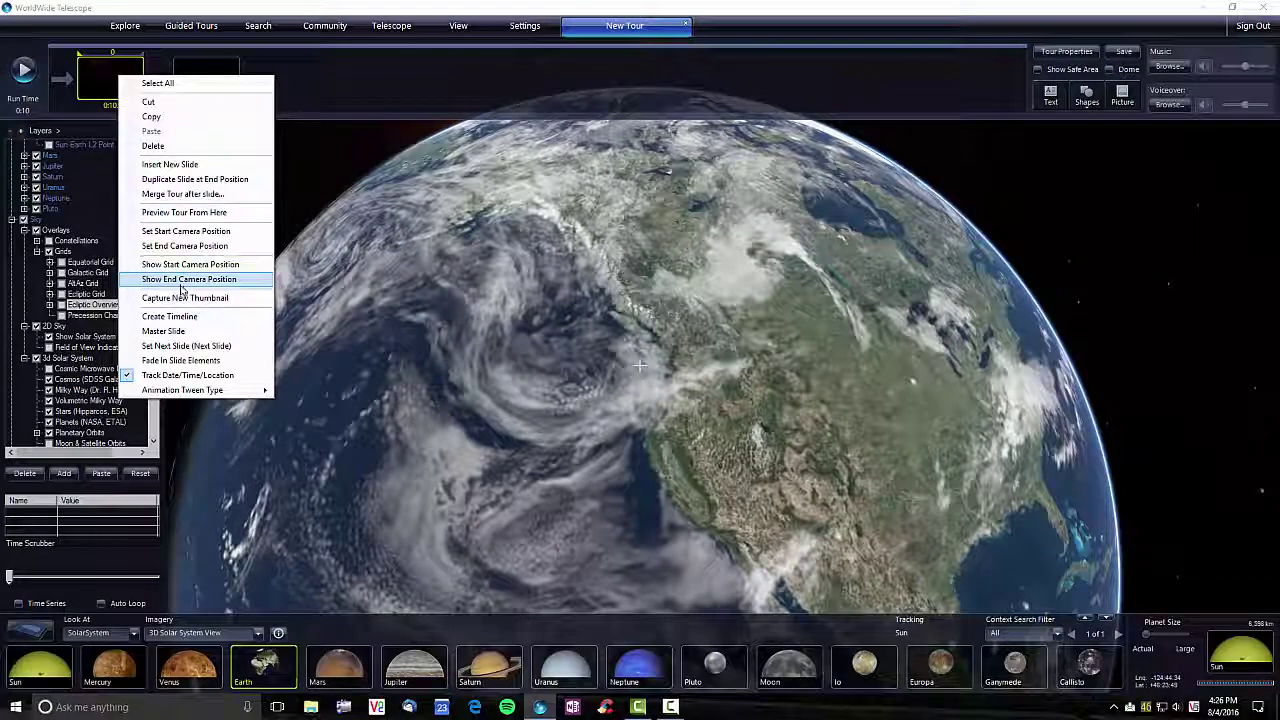
click(175, 246)
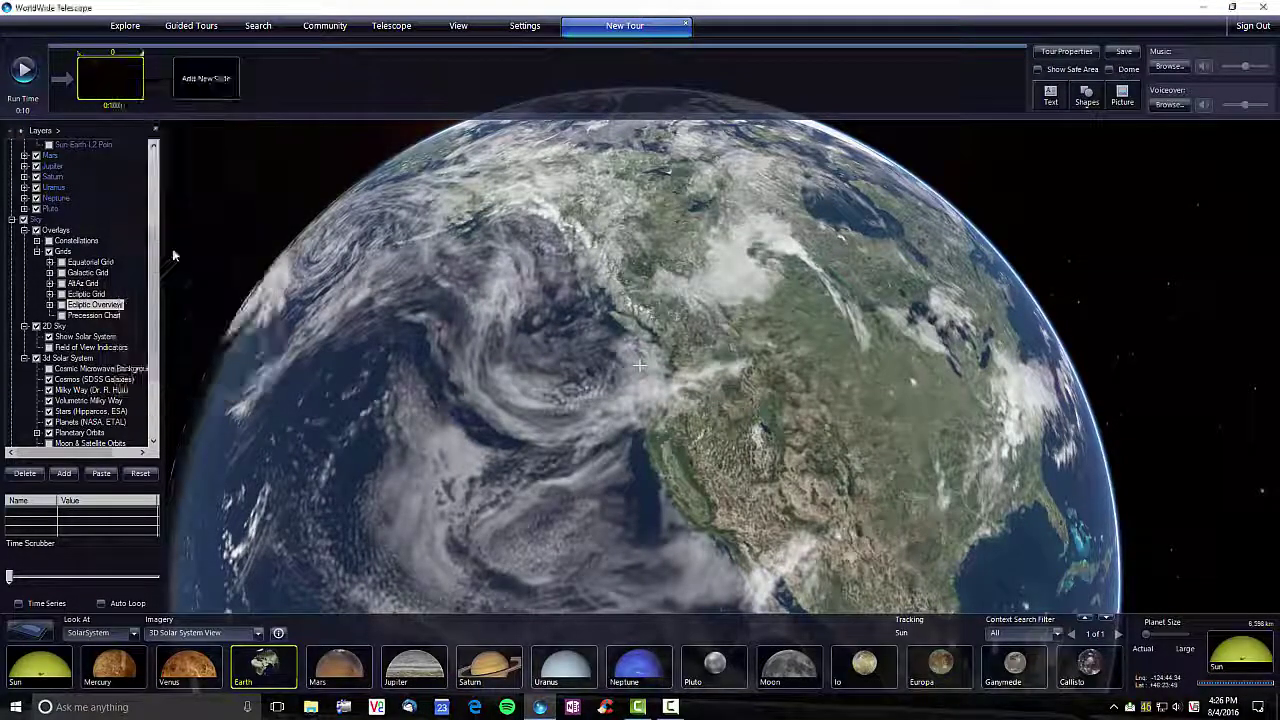
Add a second slide ending on a close aerial view of the tidal islands.
click(207, 88)
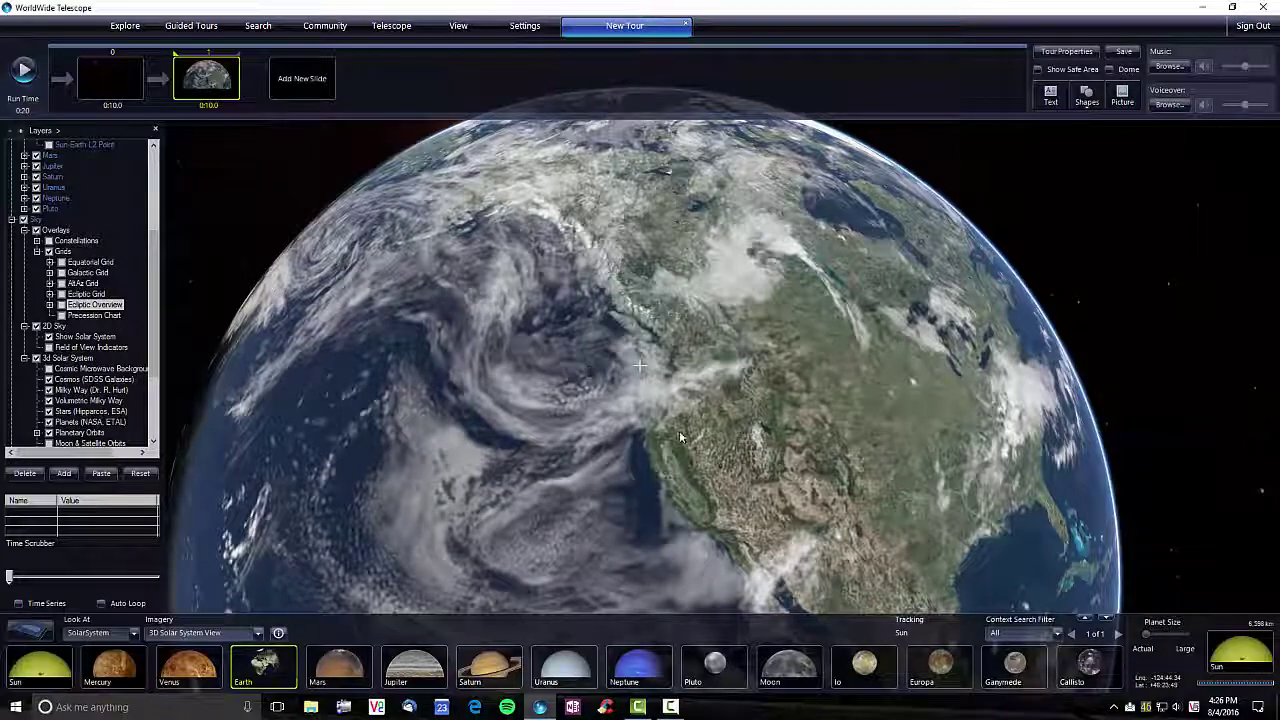
scroll(680, 432, up, 6)
scroll(678, 436, up, 5)
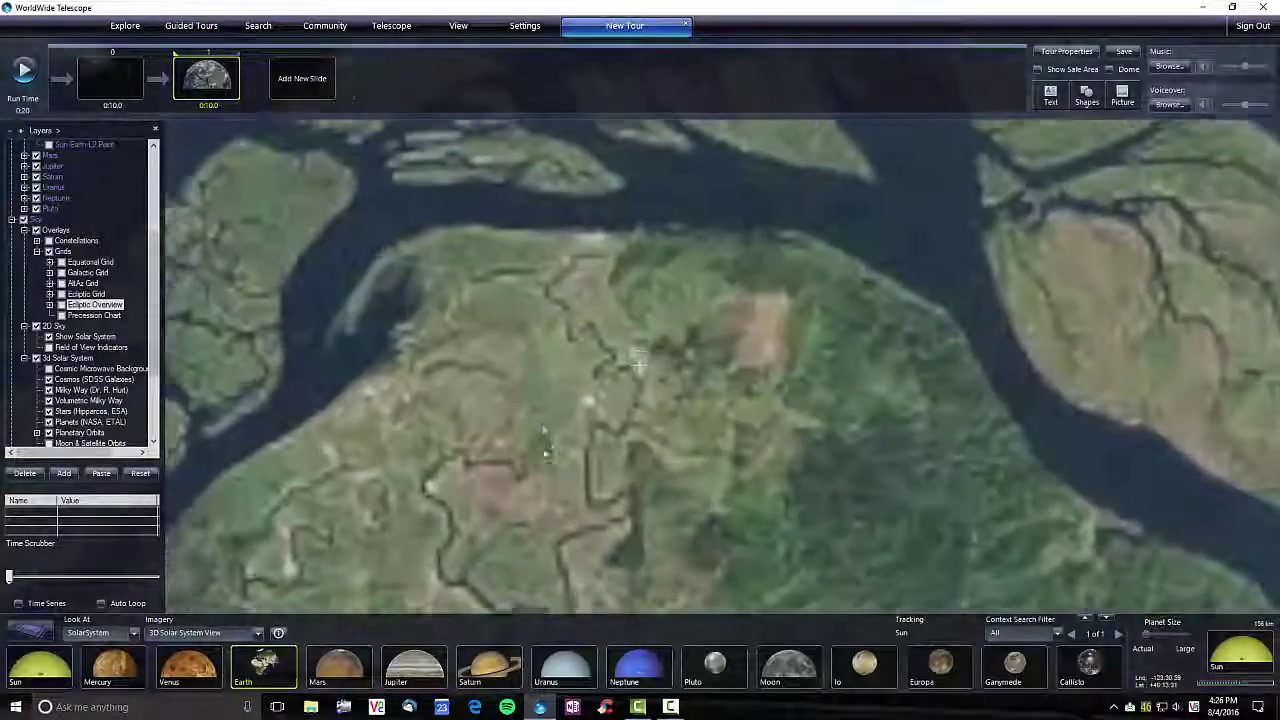
drag(540, 180, 533, 294)
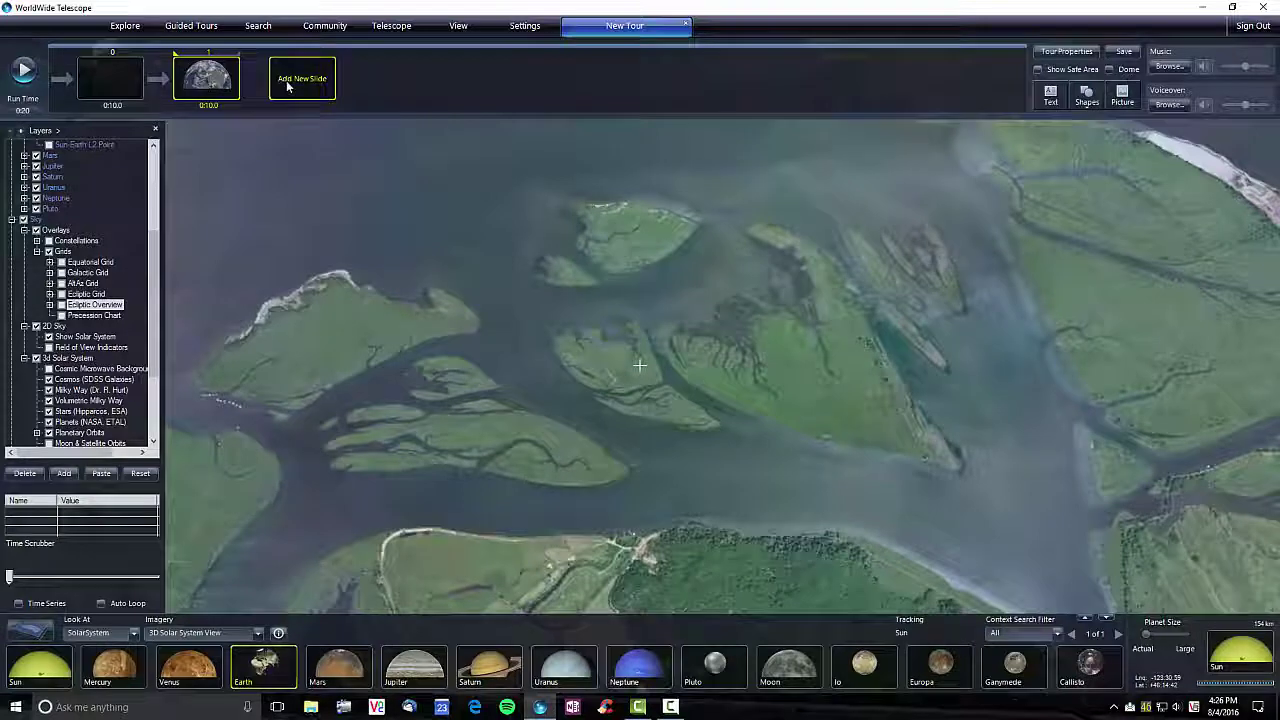
right_click(210, 76)
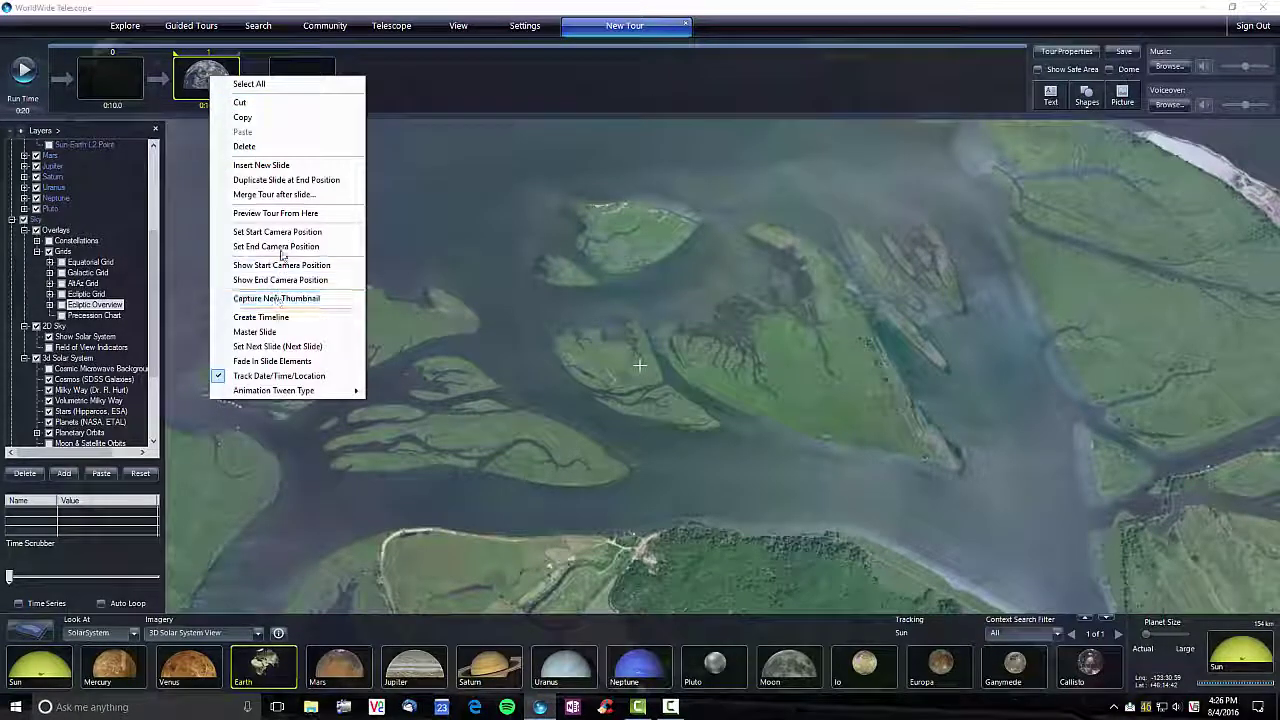
click(280, 248)
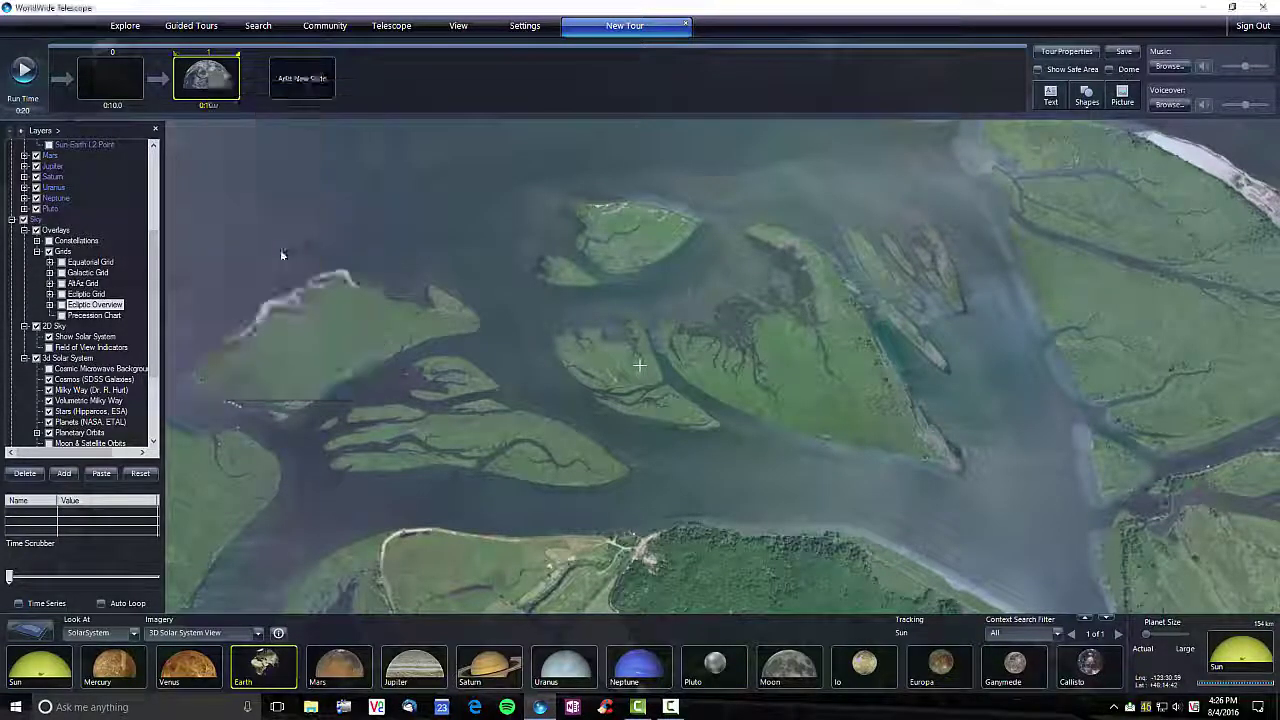
Add a third slide ending on a close view of the forested land.
click(304, 84)
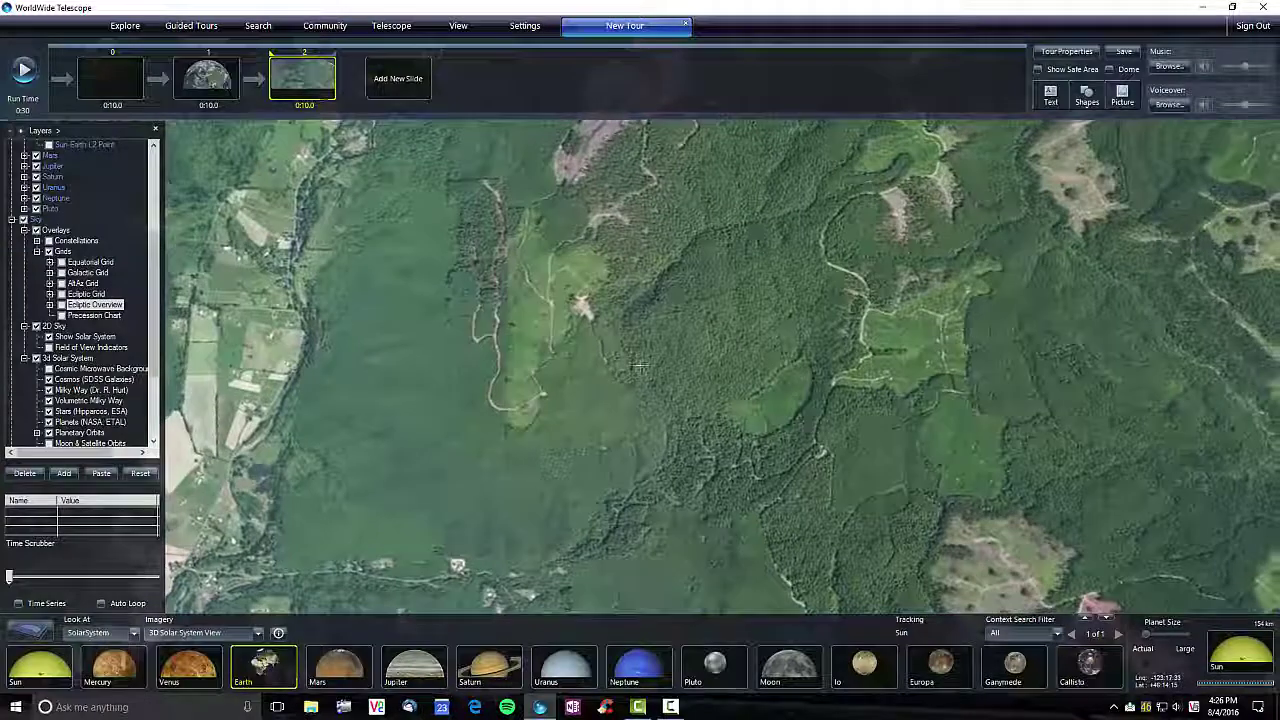
right_click(310, 85)
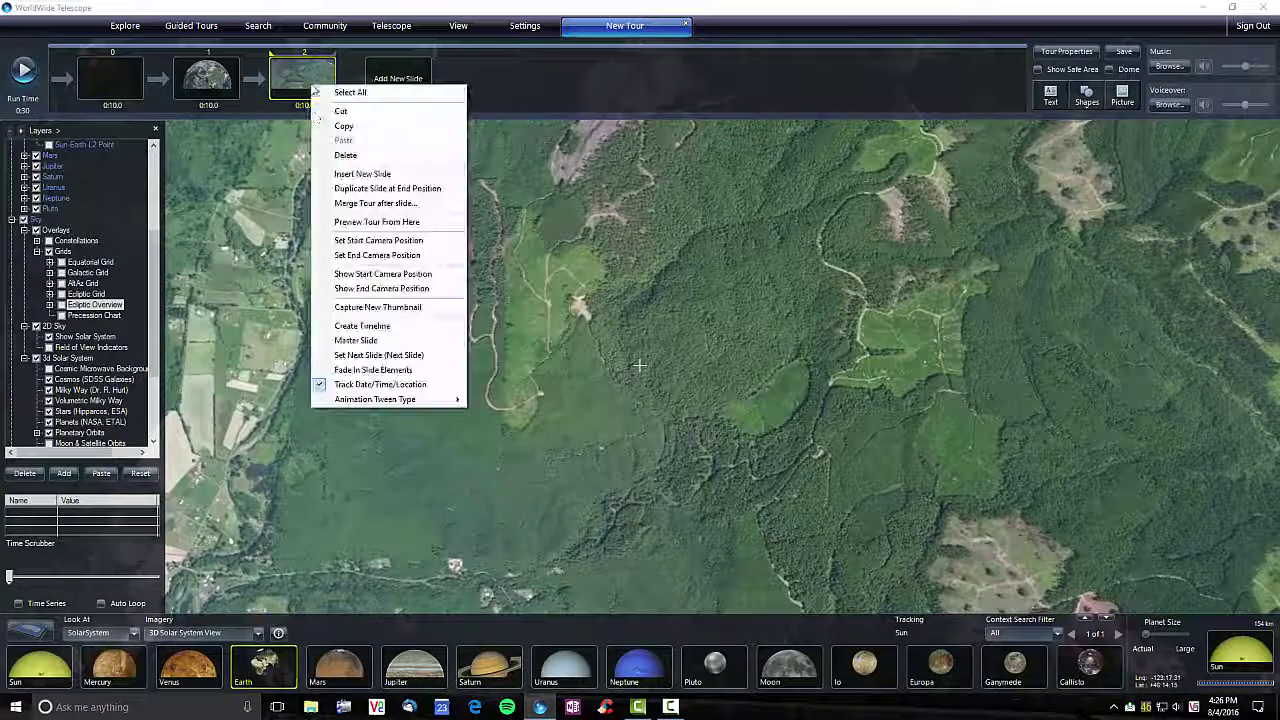
click(395, 255)
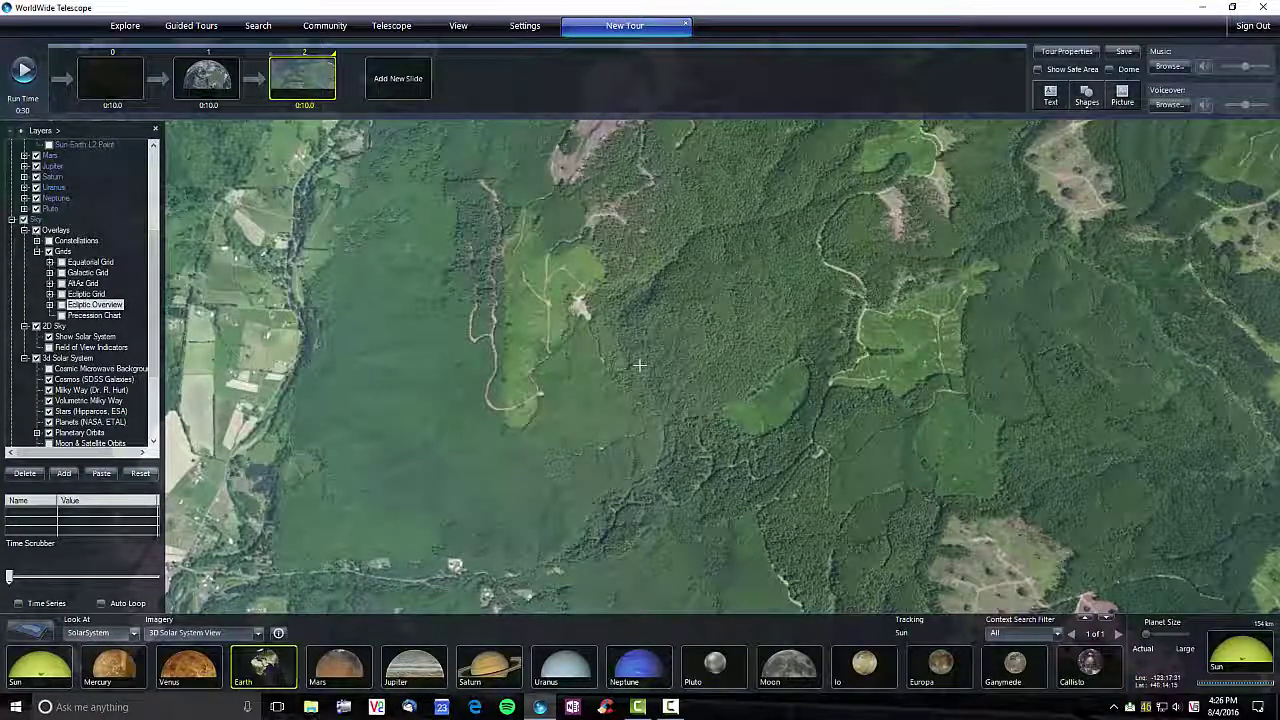
Name the three slides Intro, Earth and Pan.
click(110, 78)
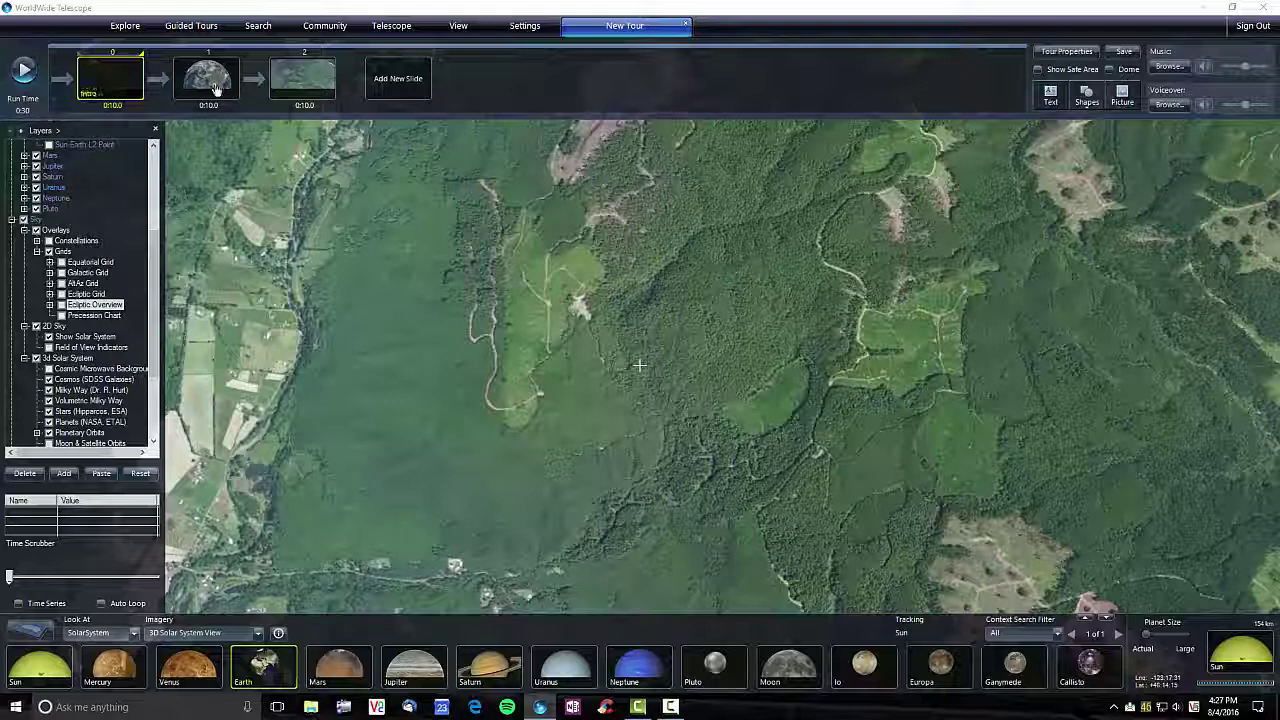
key(Return)
click(213, 70)
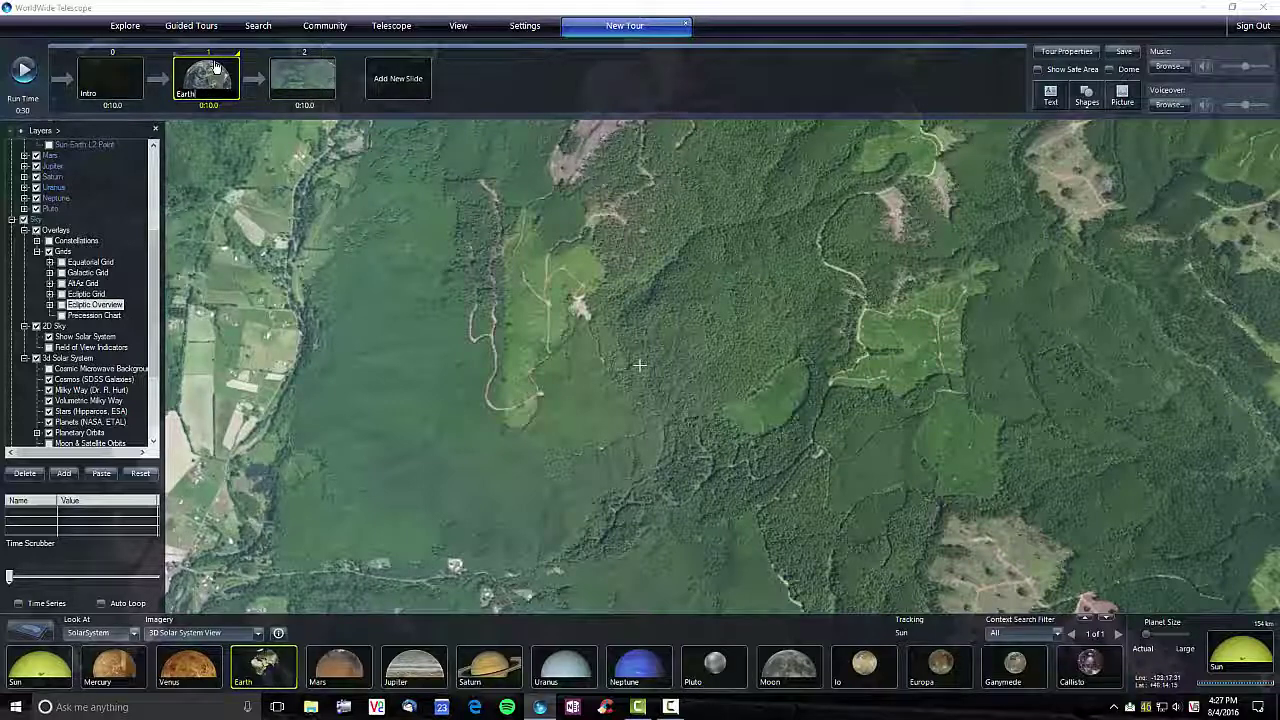
click(315, 98)
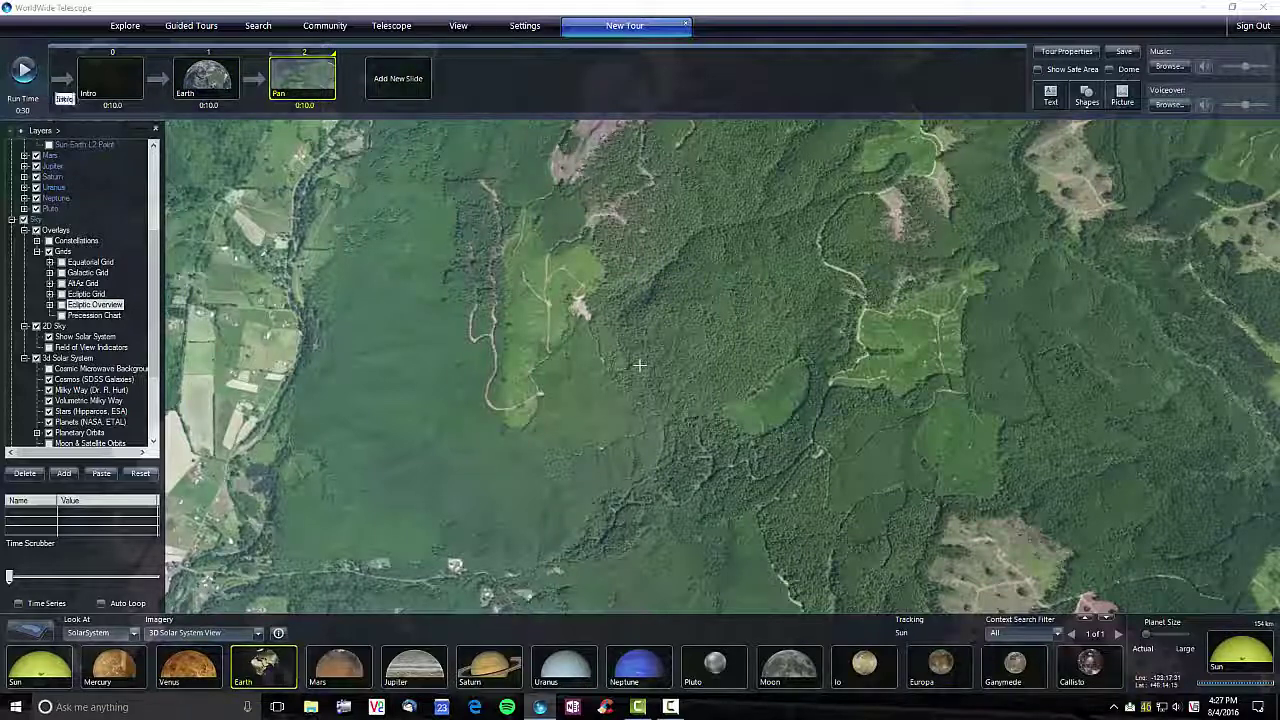
Shorten the Intro, Earth and Pan slides to 5 seconds each and preview the 15-second tour.
click(115, 88)
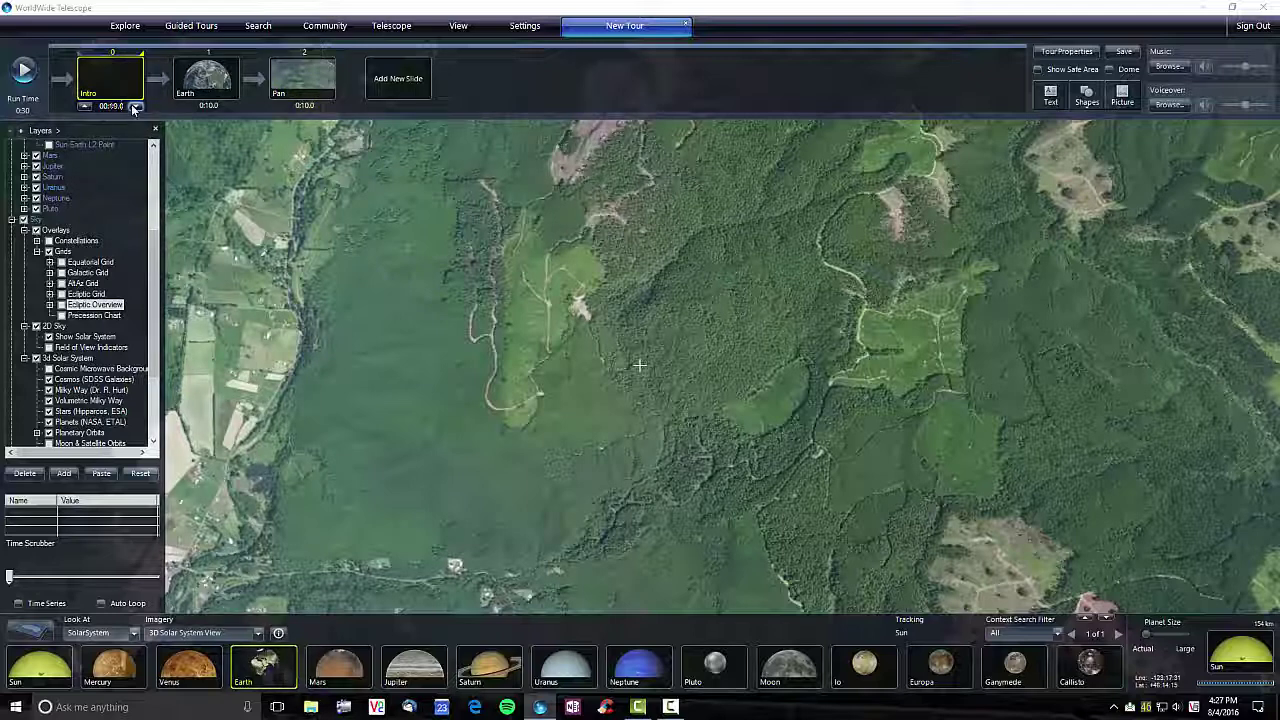
click(135, 106)
click(135, 106)
click(135, 106)
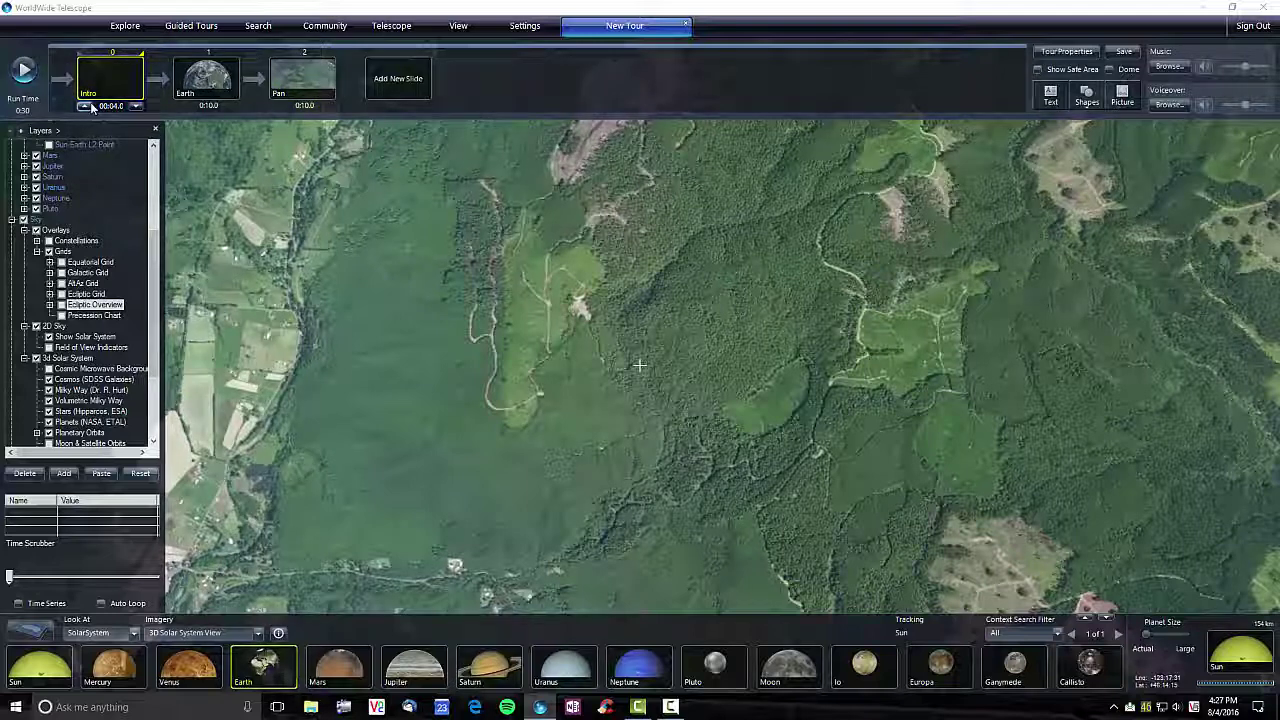
click(135, 106)
click(207, 88)
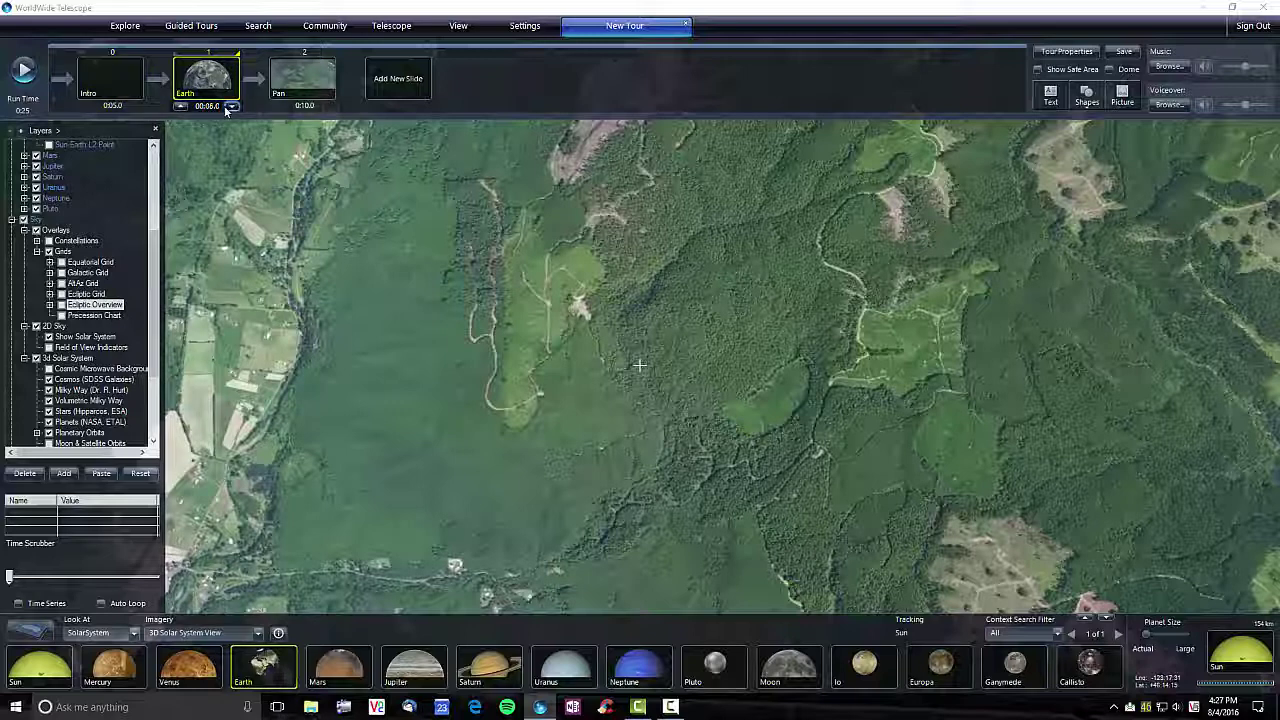
click(231, 106)
click(302, 78)
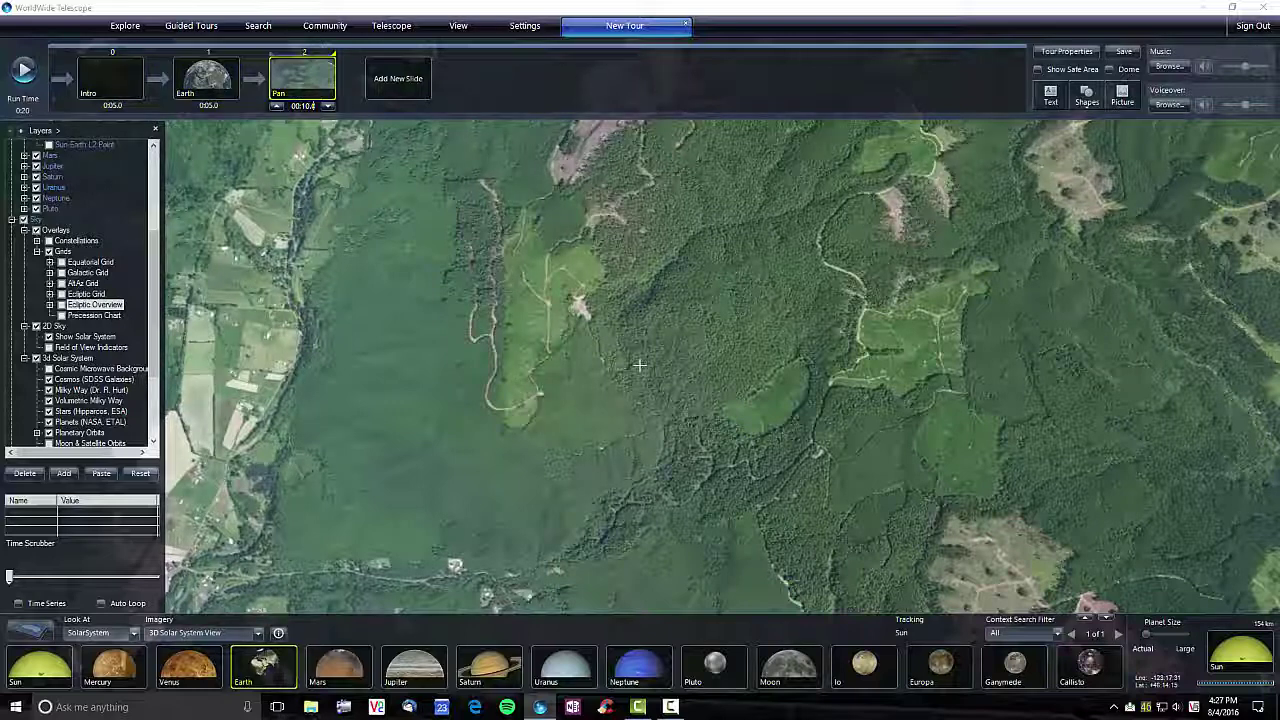
click(327, 106)
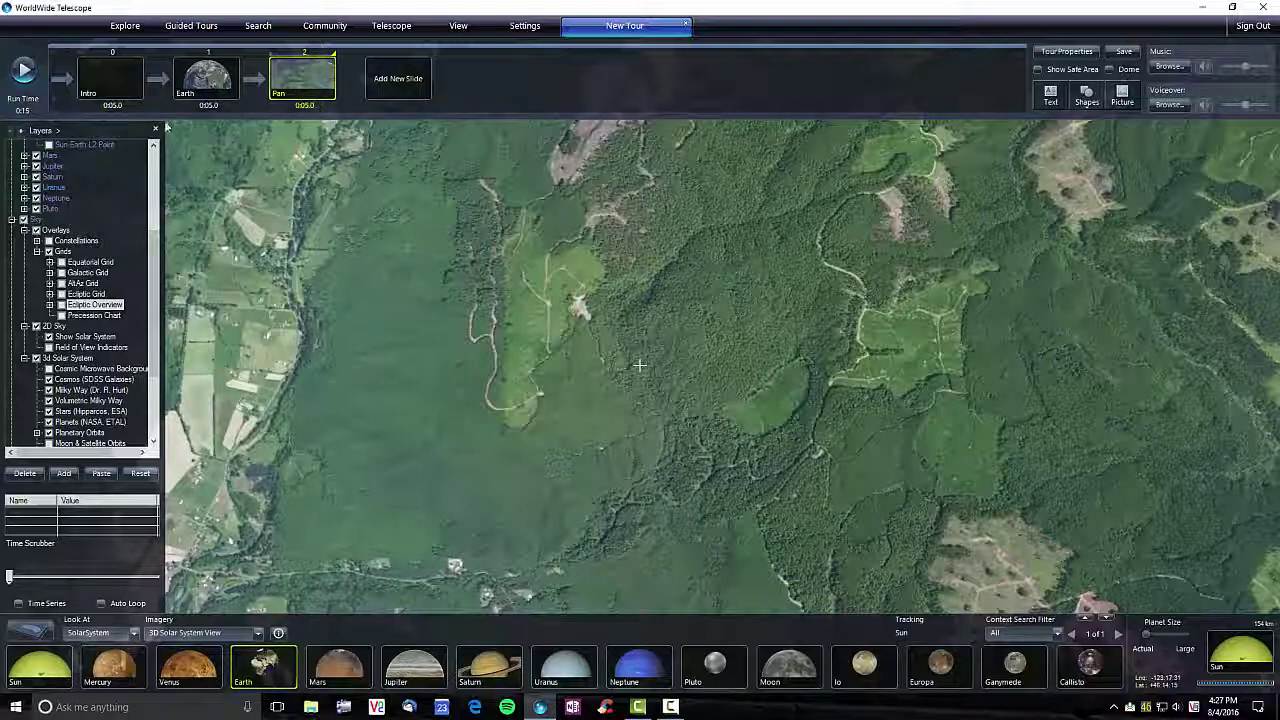
click(28, 72)
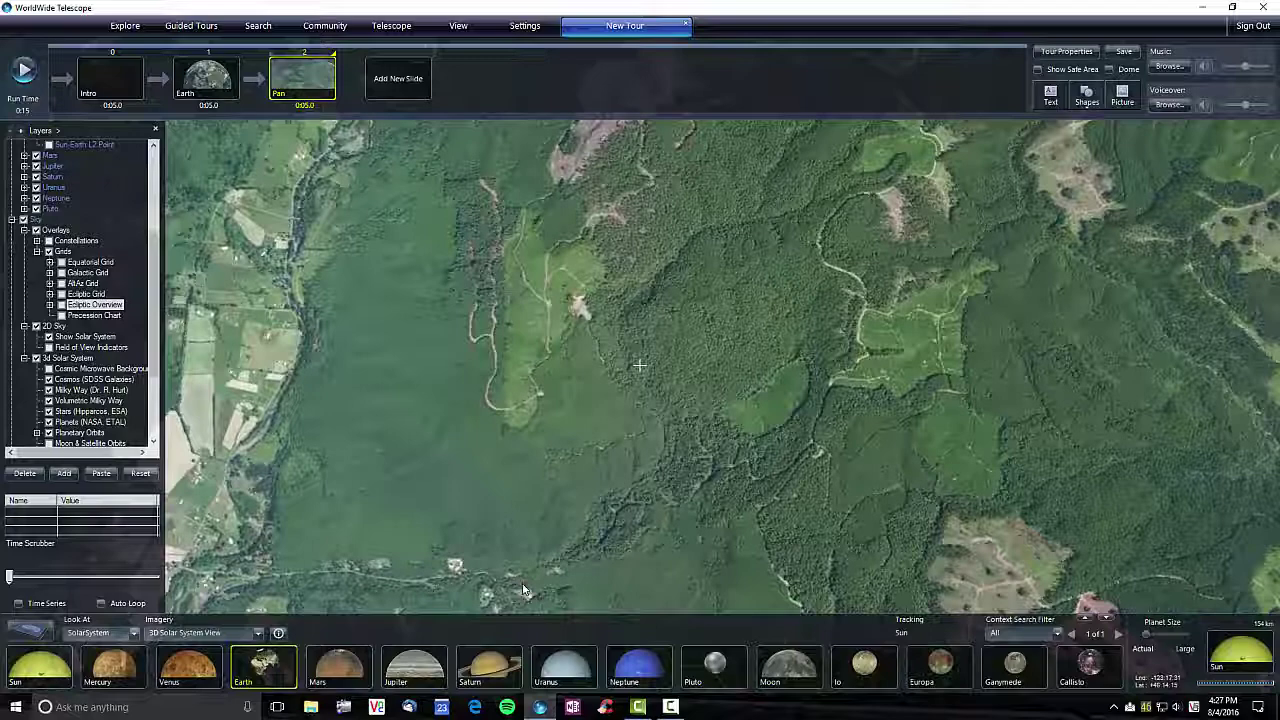
click(242, 112)
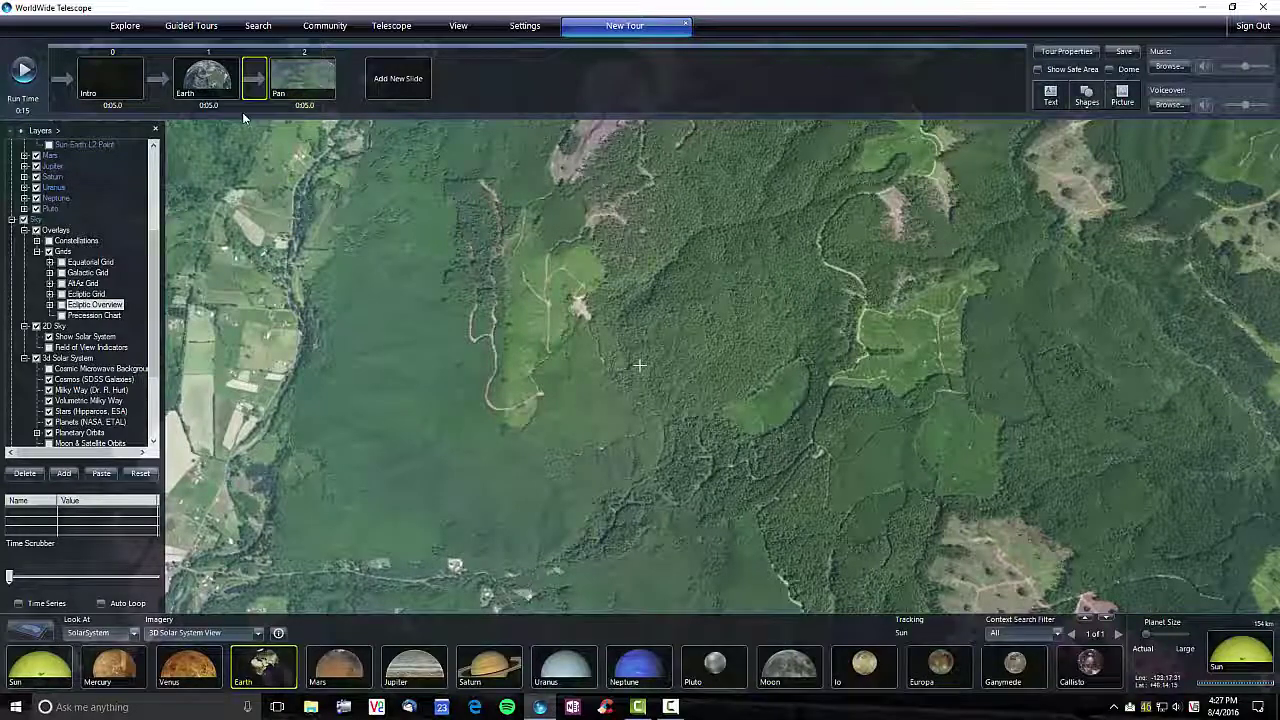
Turn on slide numbers so the slides show 0, 1 and 2.
click(195, 30)
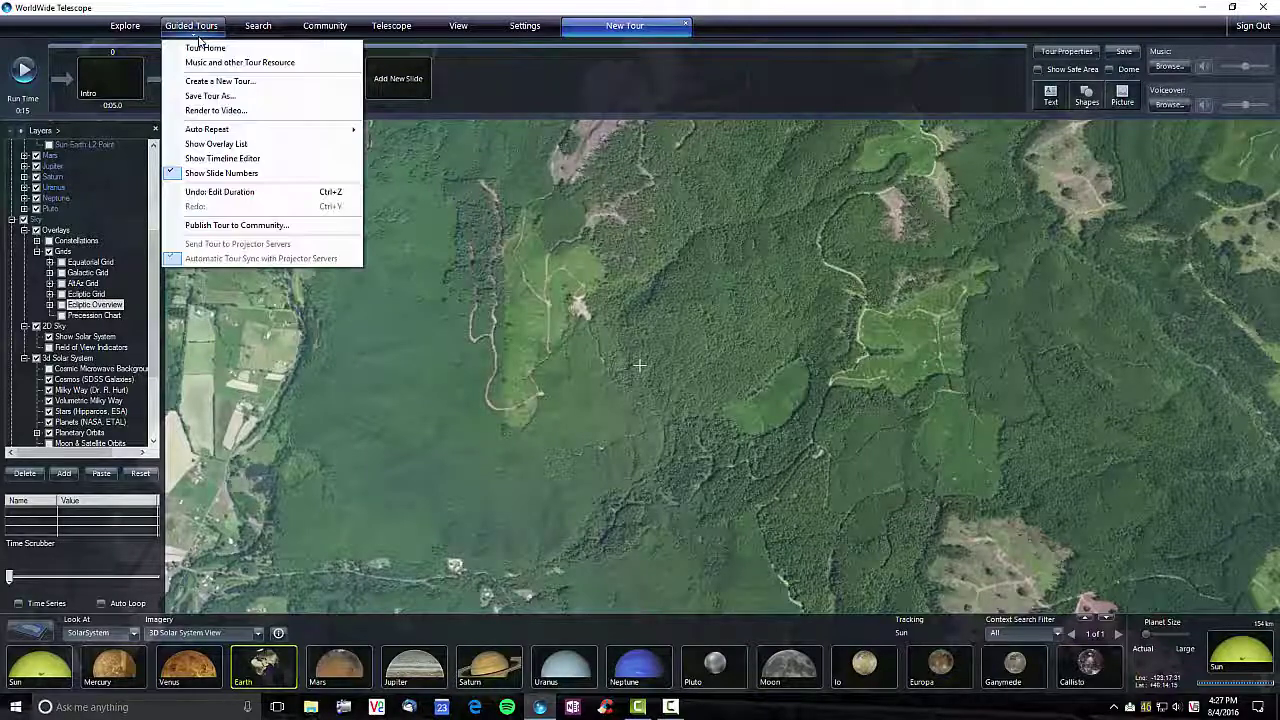
click(240, 173)
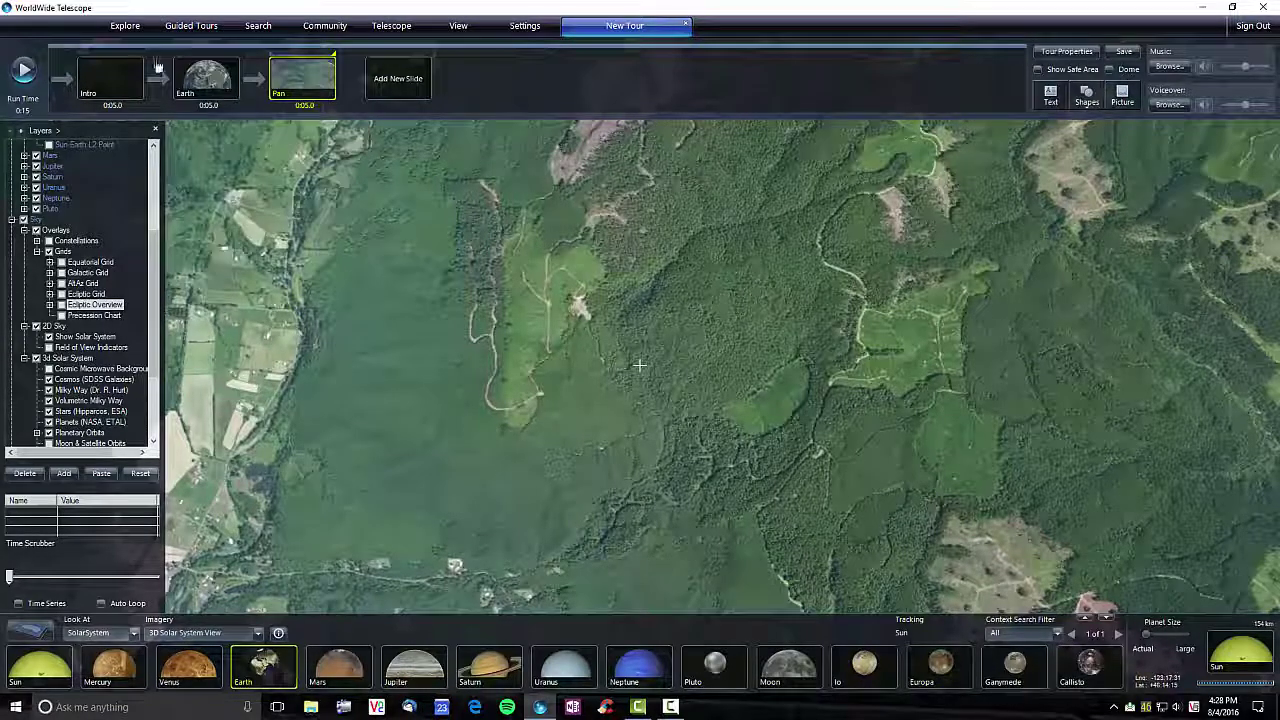
click(184, 28)
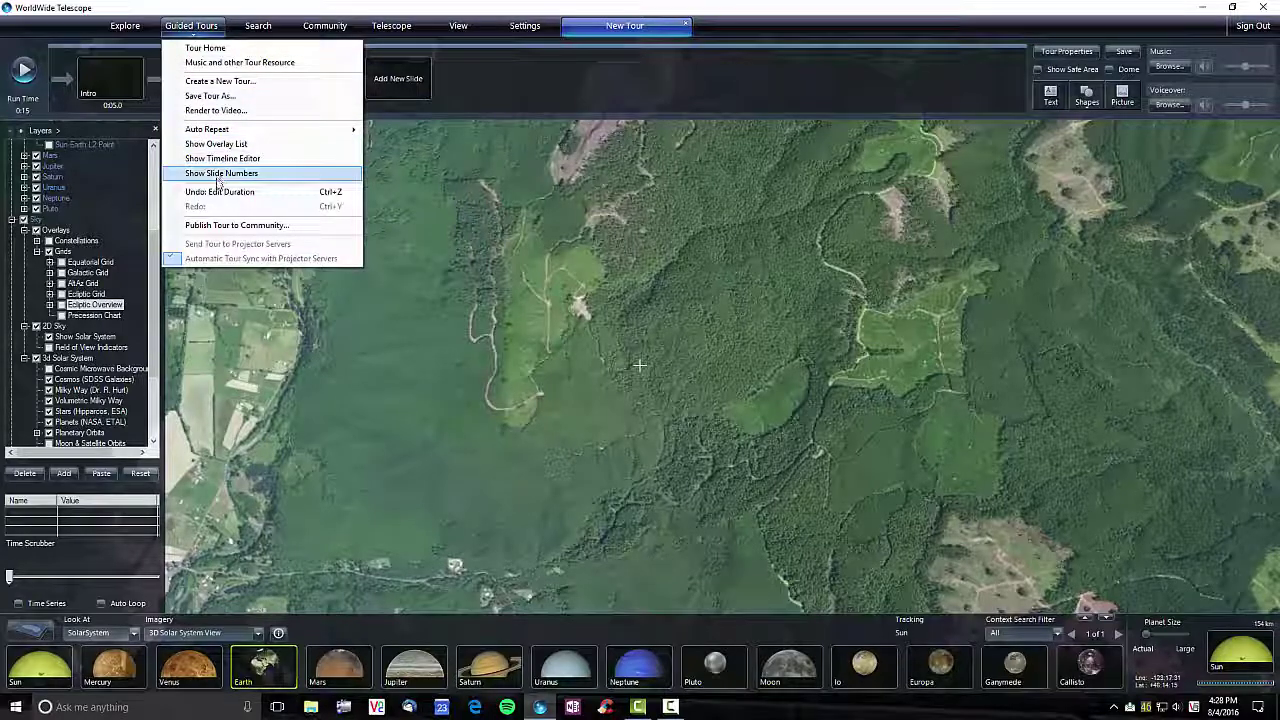
click(215, 172)
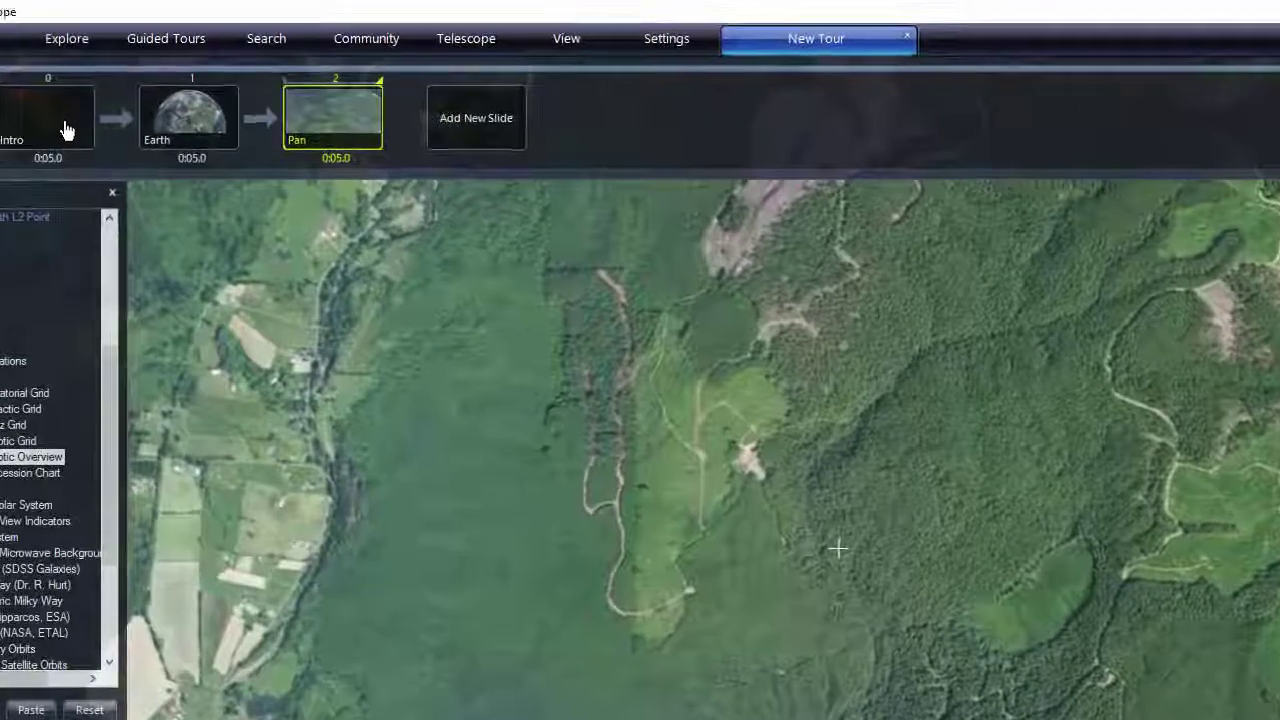
Make the Intro slide the master slide.
click(123, 80)
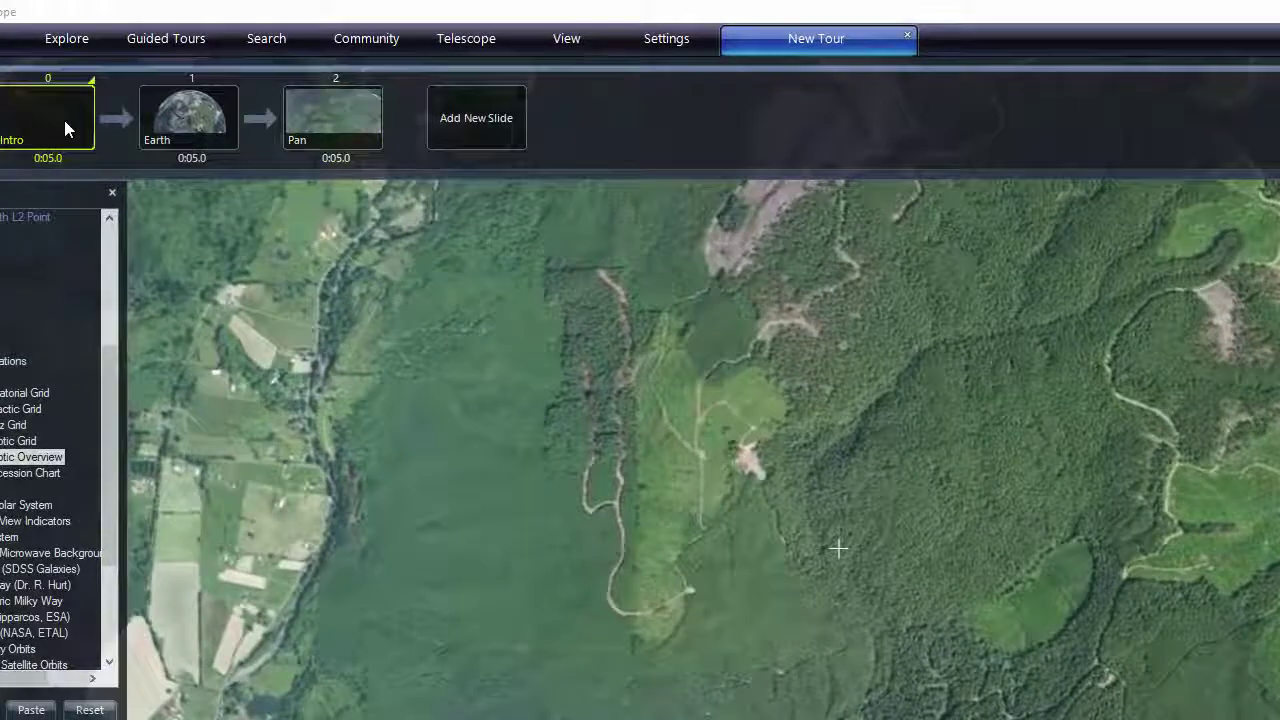
right_click(64, 120)
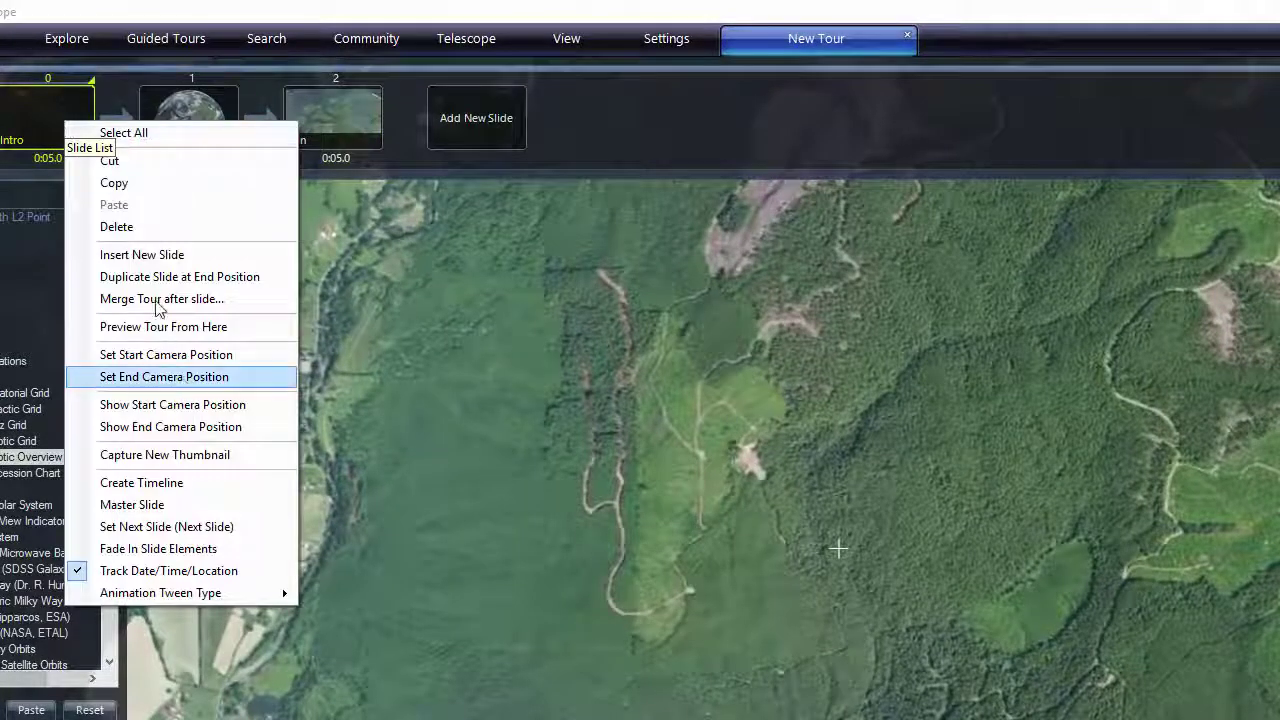
click(204, 500)
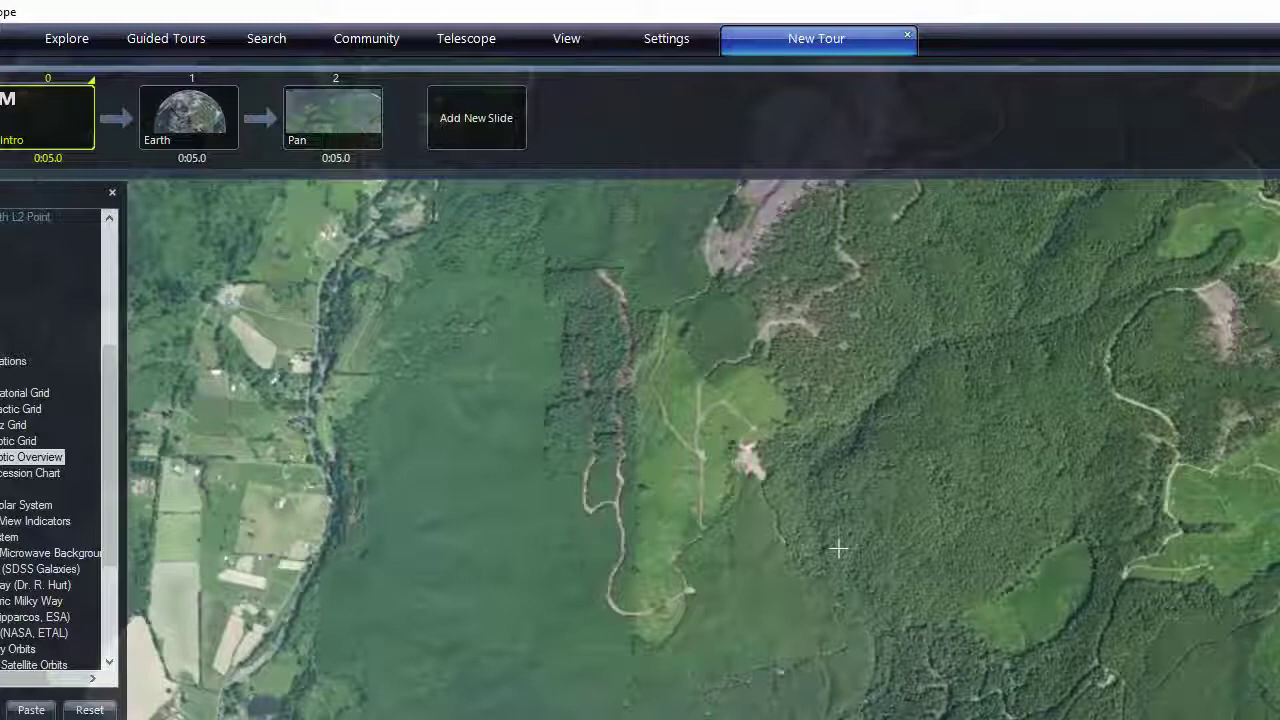
Add the caption 'Title Text' to the Intro slide.
click(838, 548)
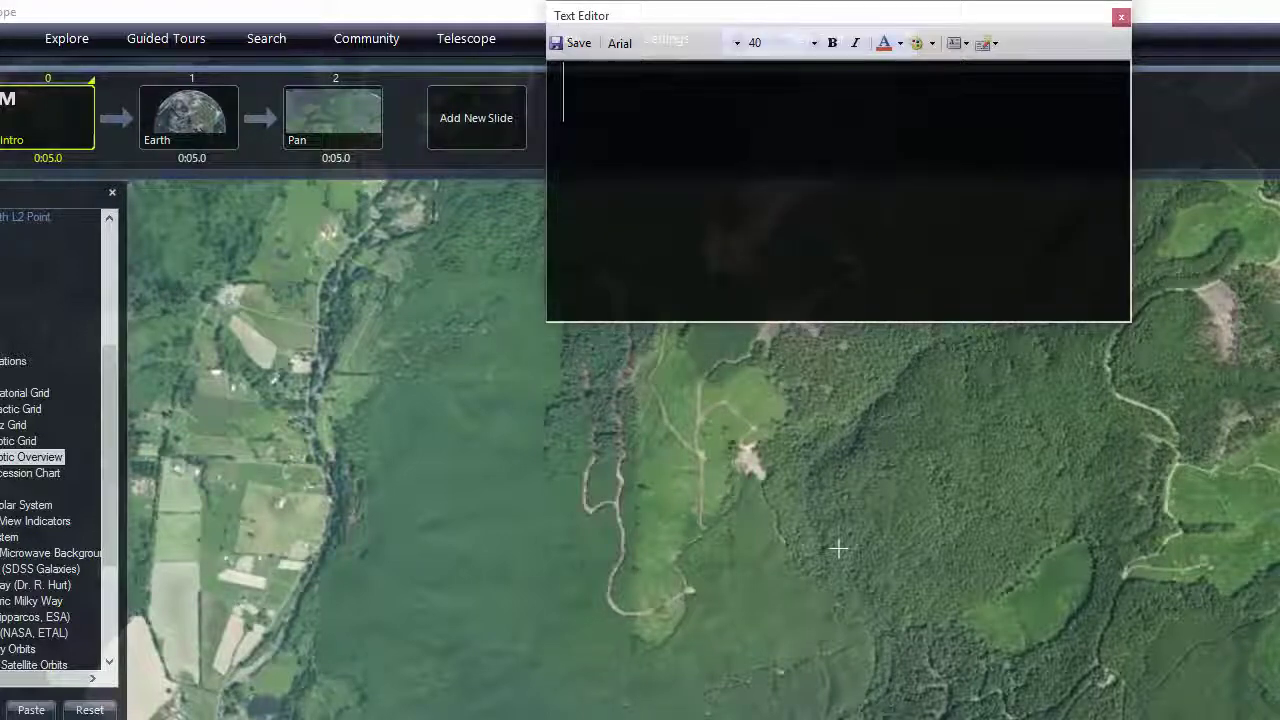
text(tle Text)
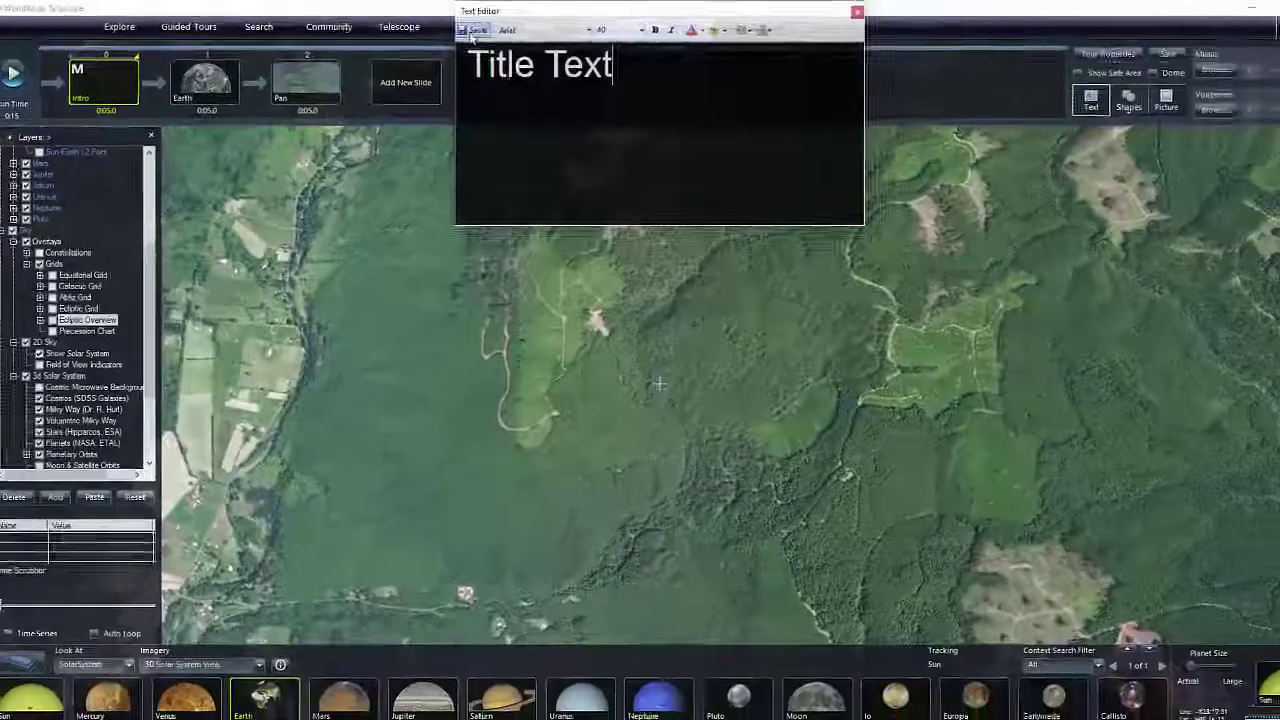
click(742, 520)
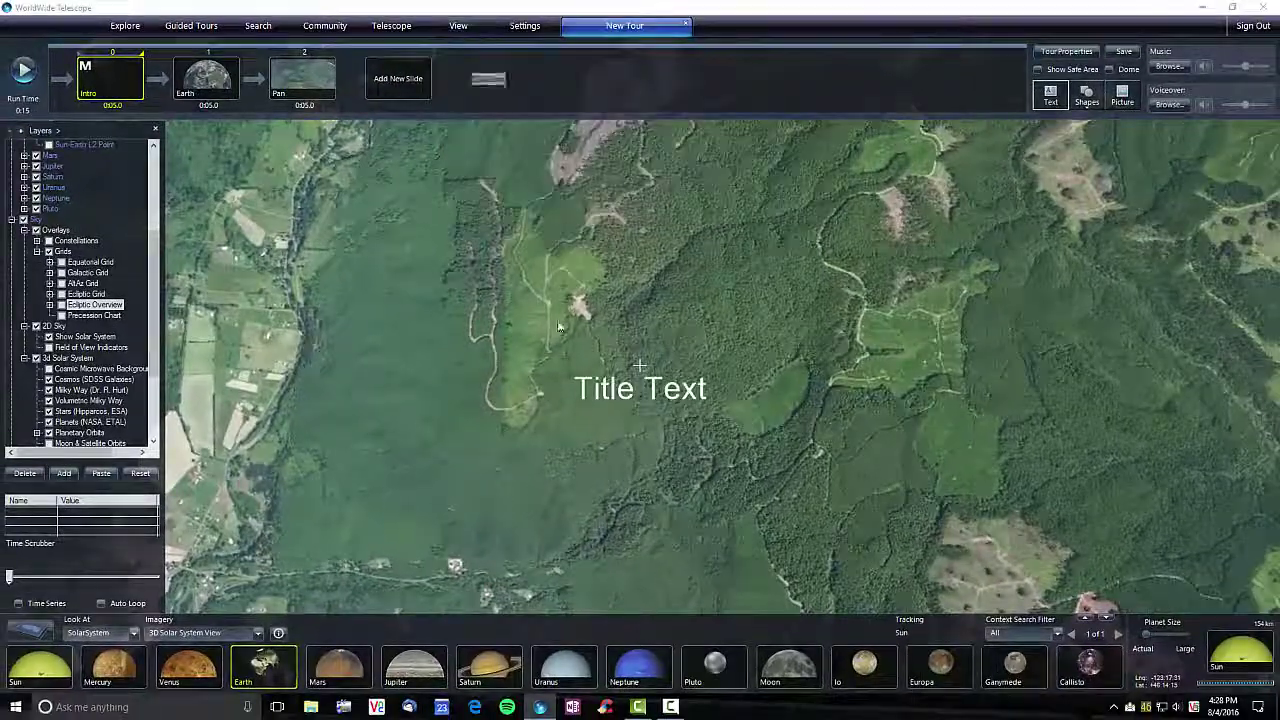
click(222, 84)
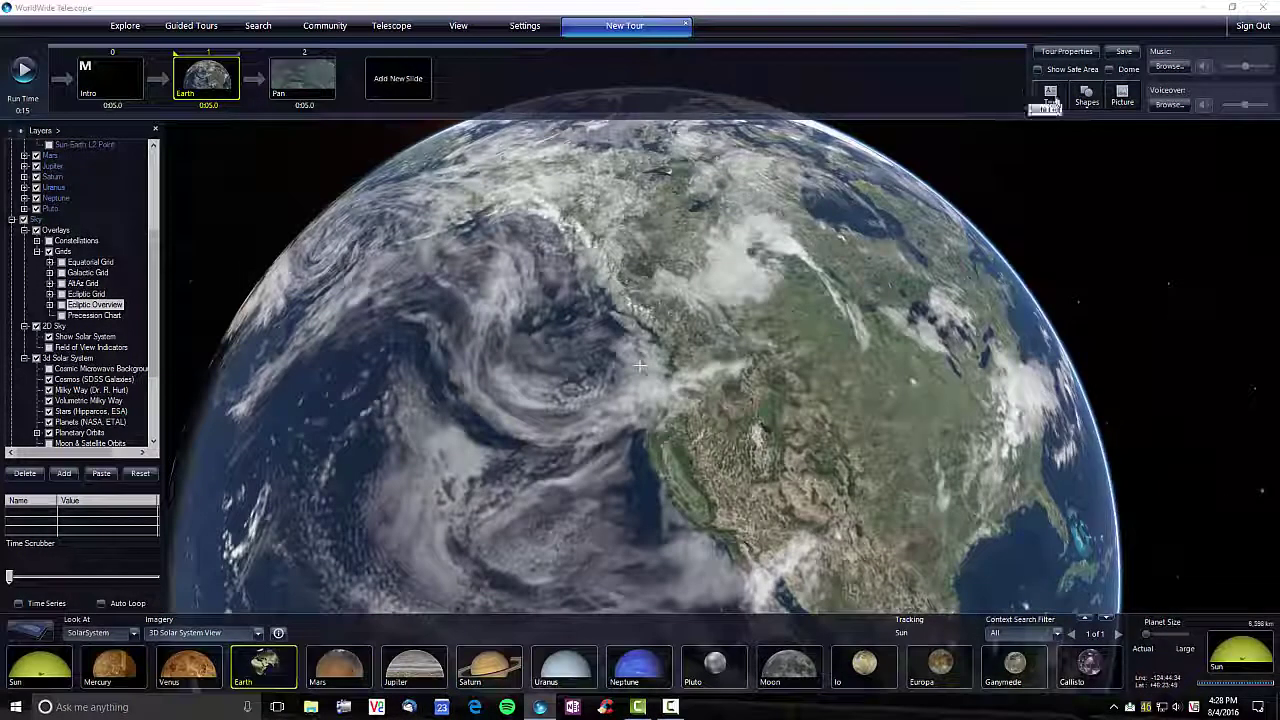
Place a white star on the Earth slide over the Pacific near the globe's bottom.
click(1087, 95)
click(1064, 172)
click(1087, 105)
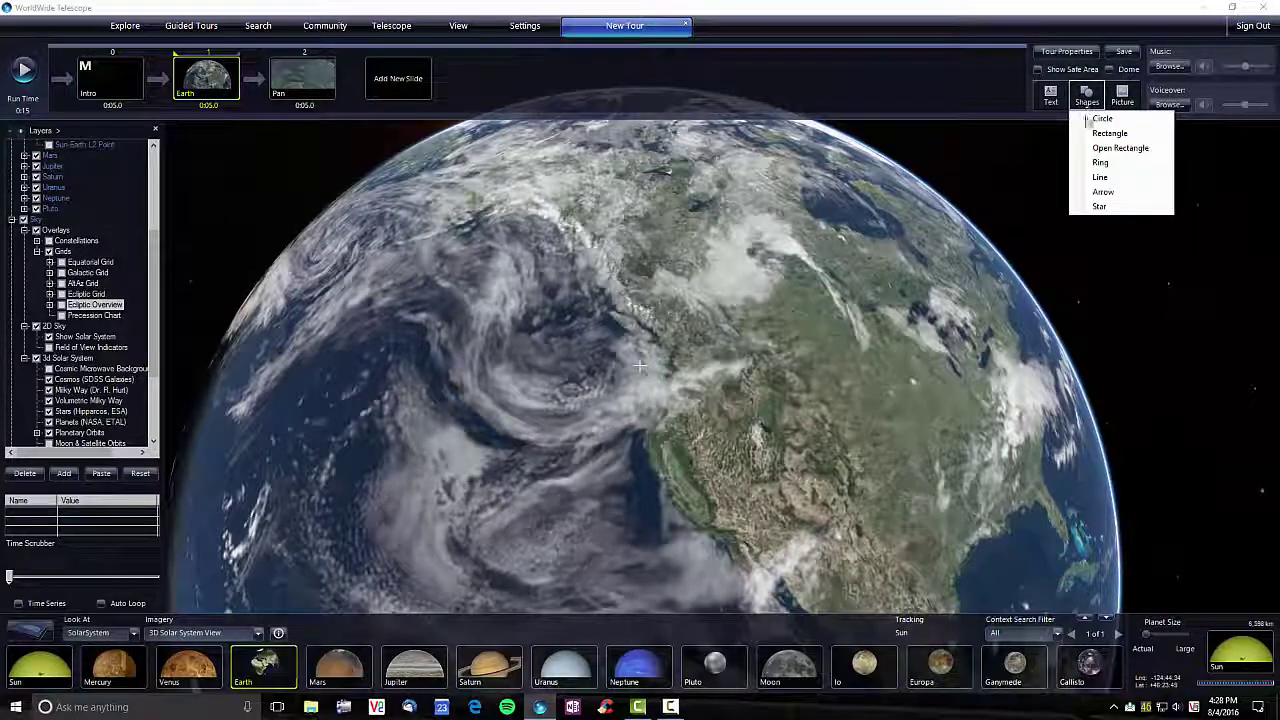
click(1100, 207)
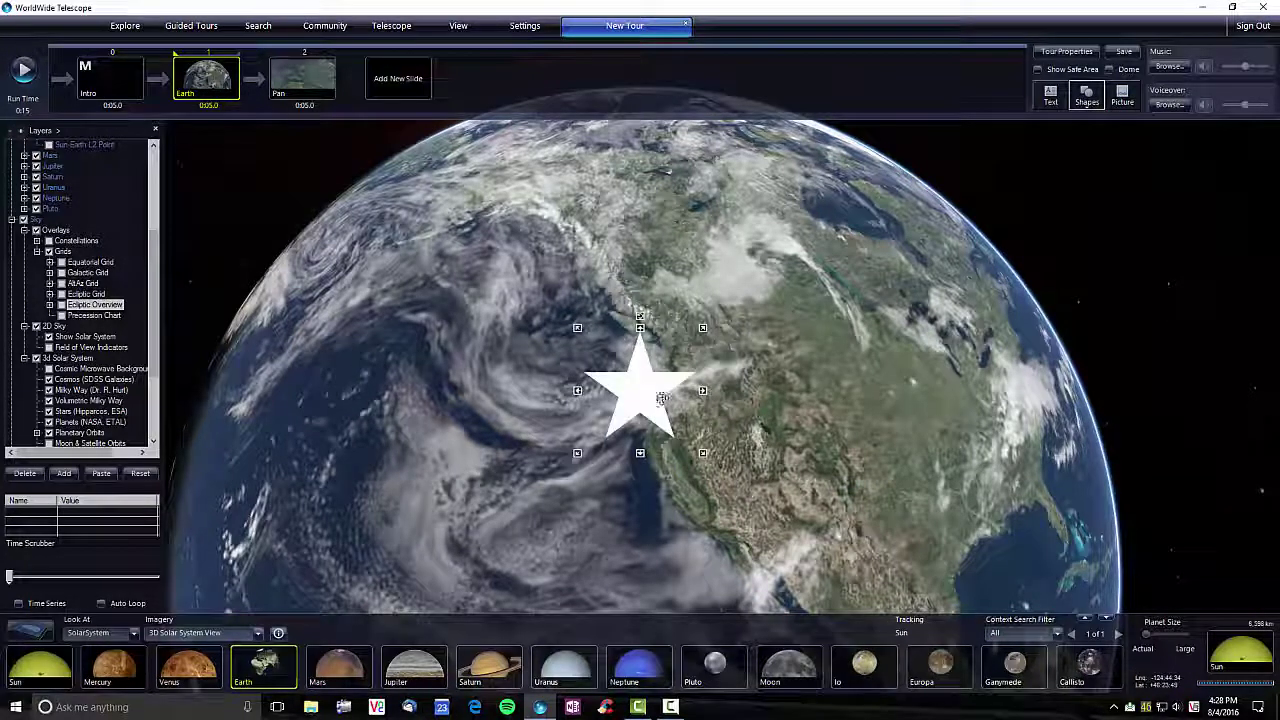
drag(661, 398, 648, 553)
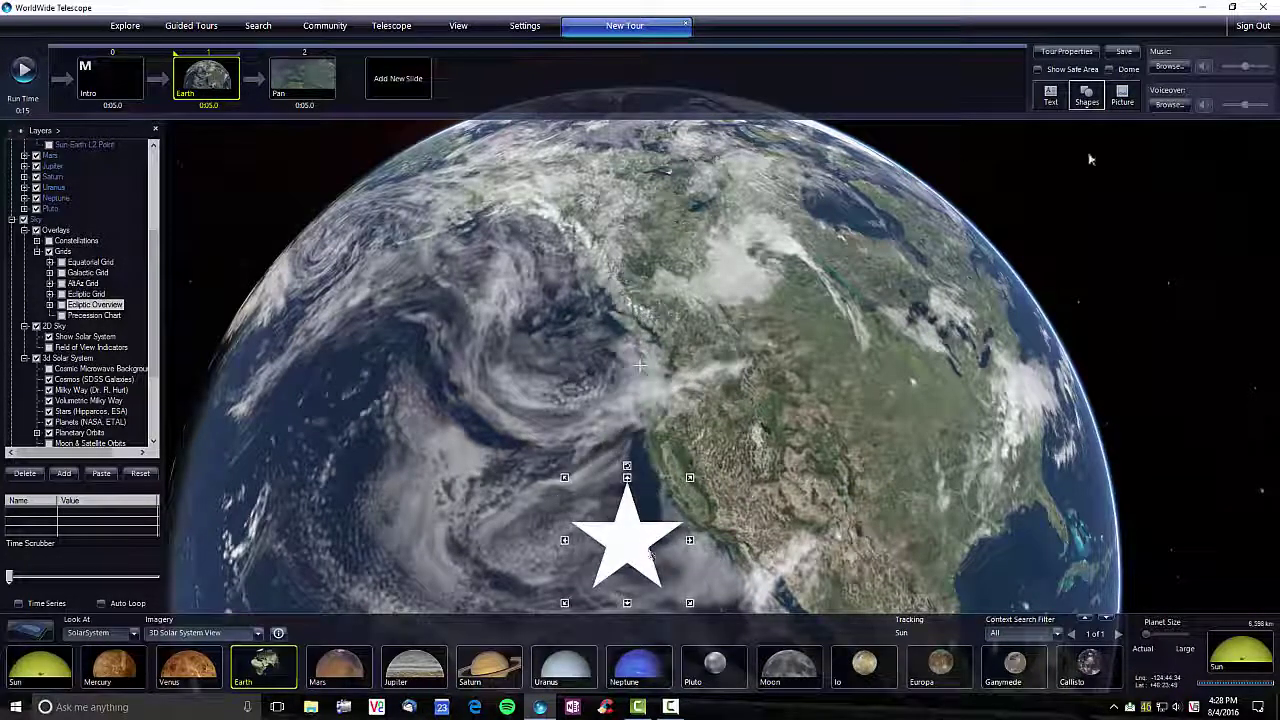
Insert erupting-volcano-9497.jpg from the computer's Pictures folder onto the Pan slide.
click(1122, 100)
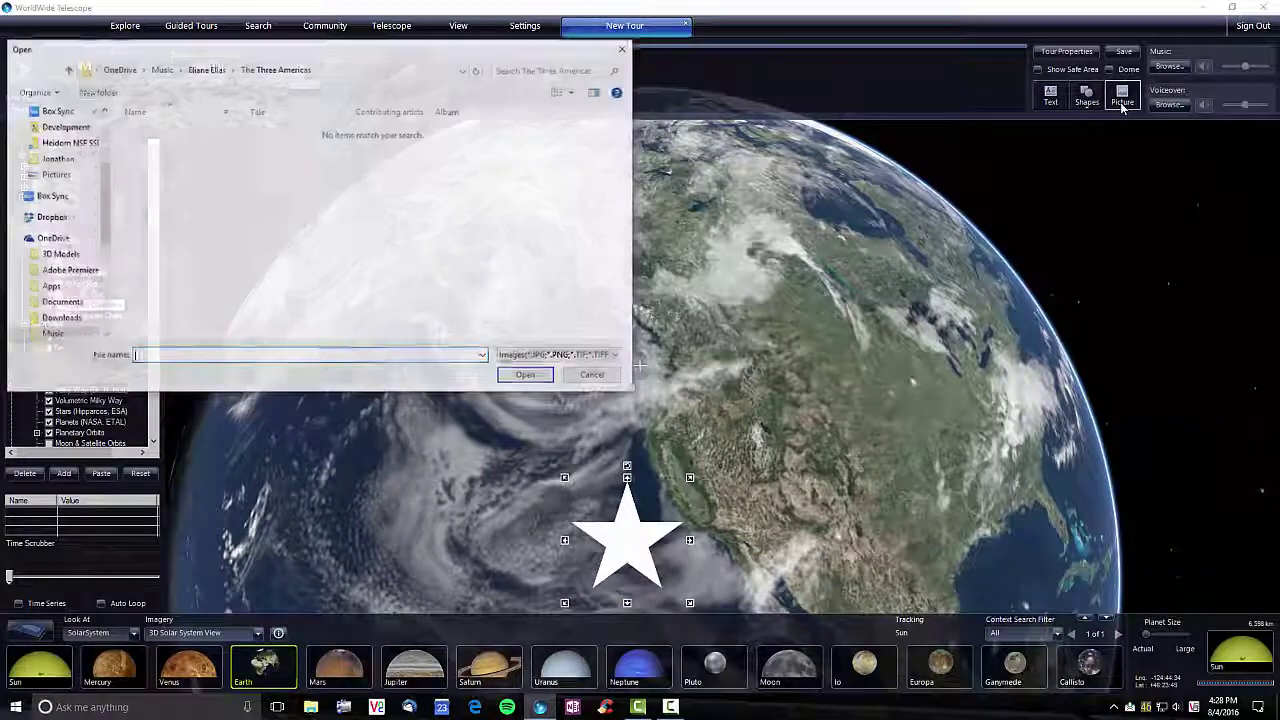
click(594, 376)
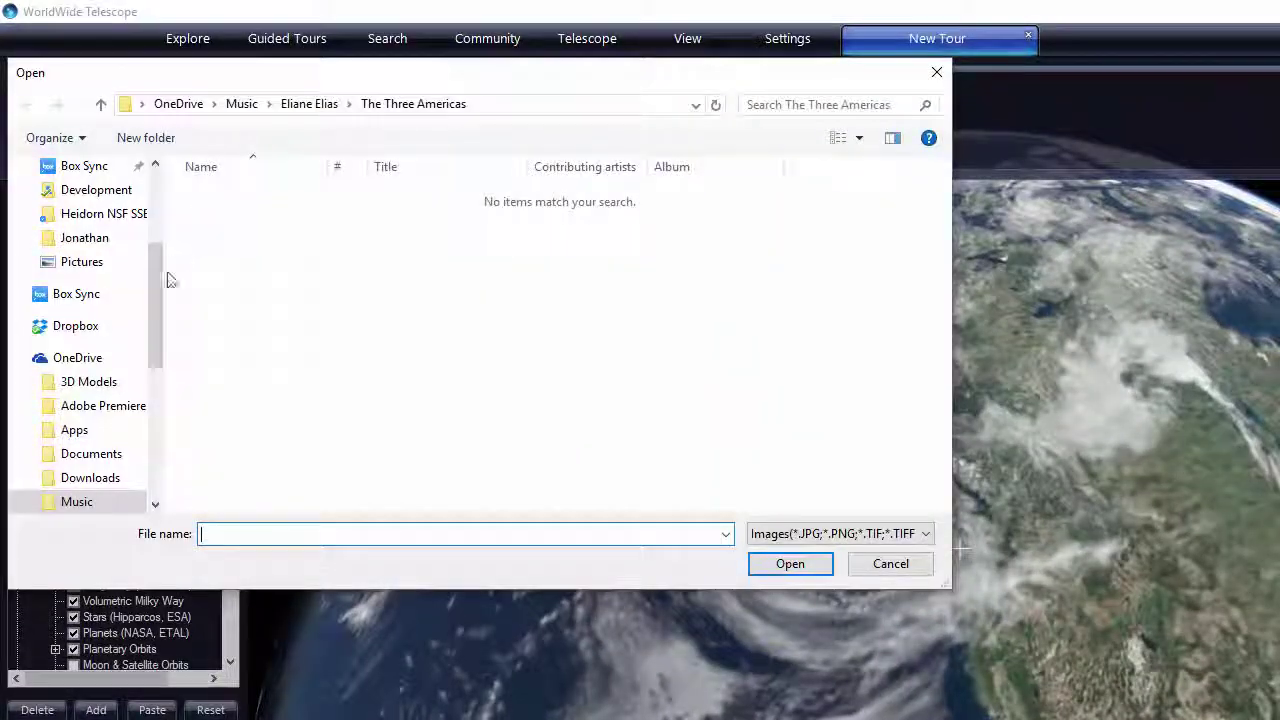
scroll(163, 246, up, 3)
scroll(176, 310, down, 3)
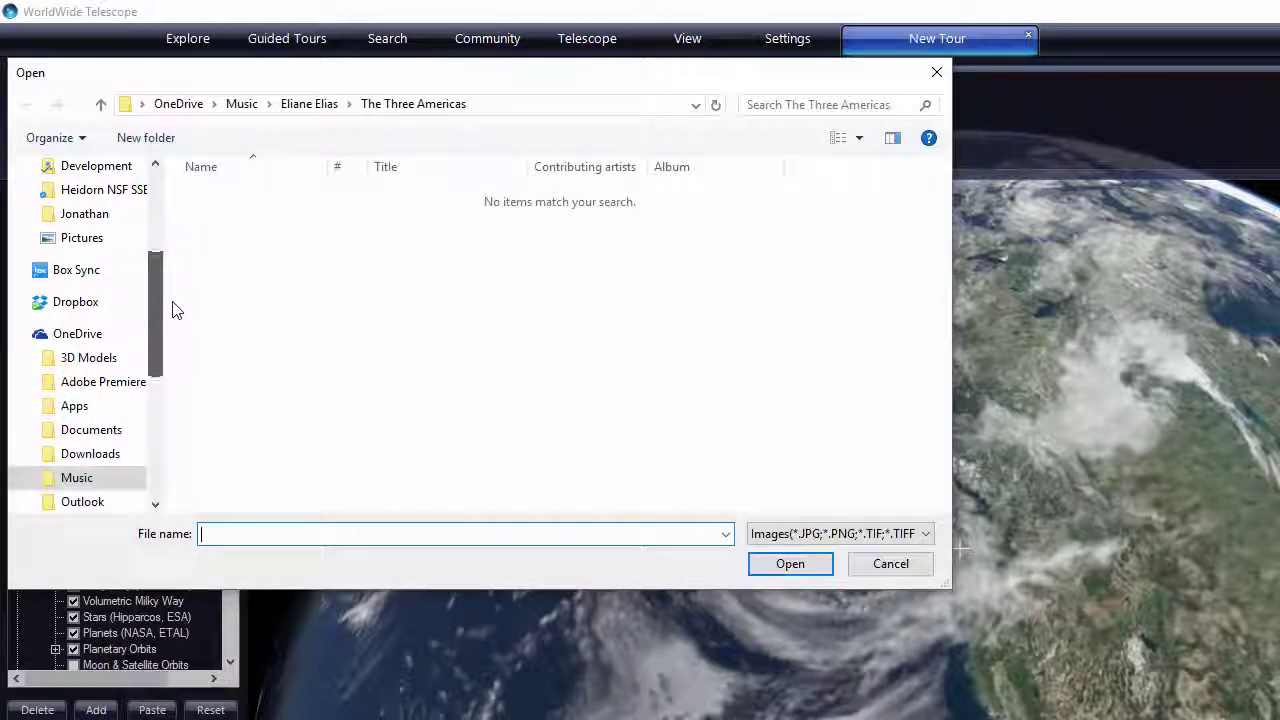
scroll(176, 318, down, 1)
scroll(169, 329, down, 1)
scroll(169, 317, up, 2)
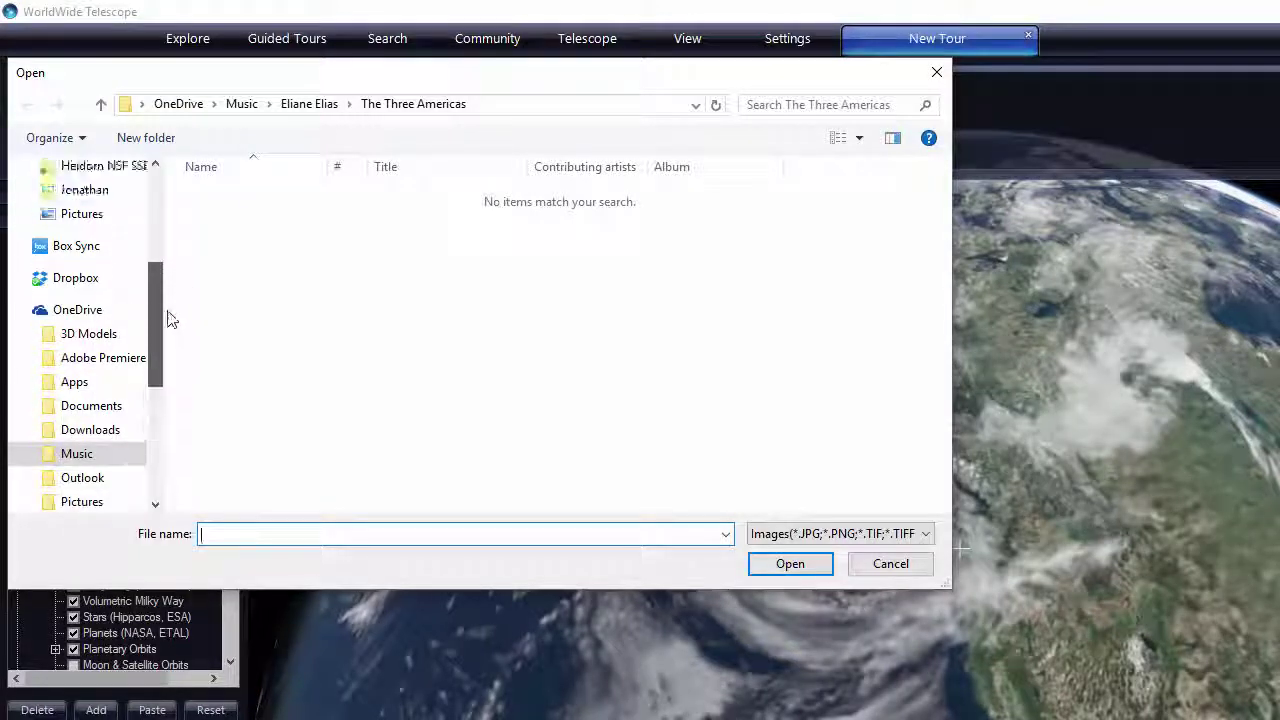
scroll(172, 339, down, 3)
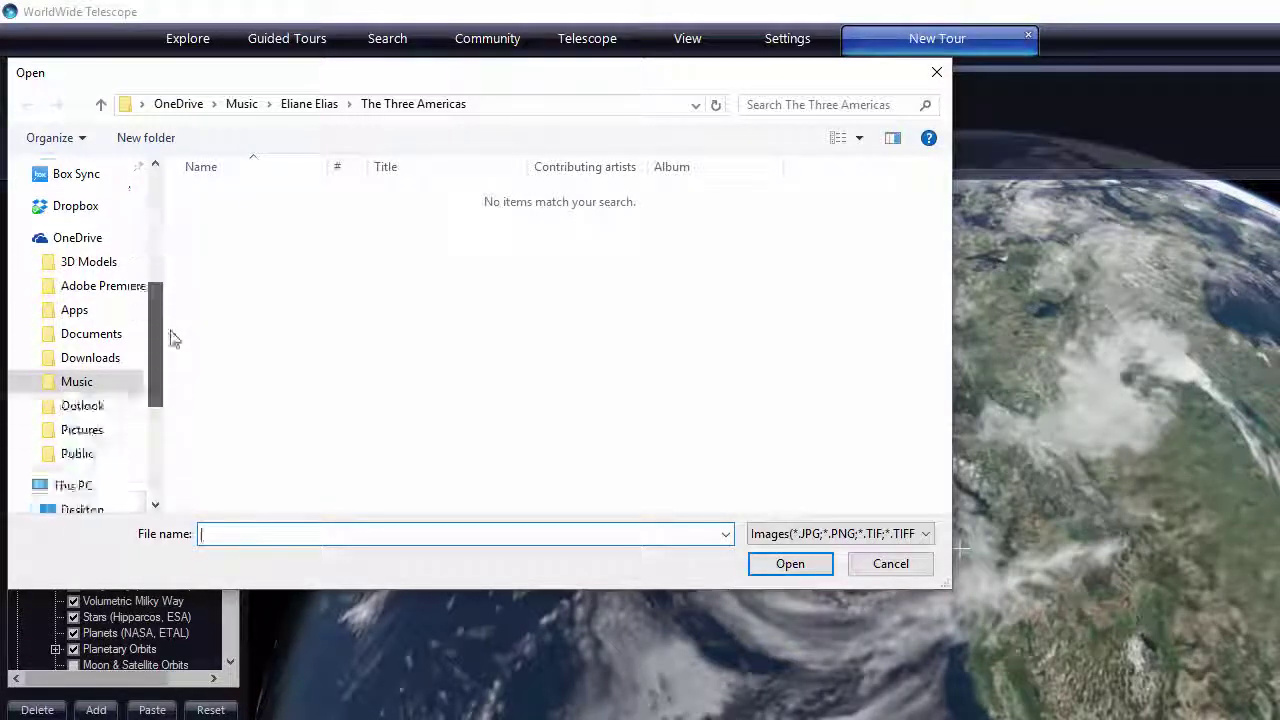
click(118, 426)
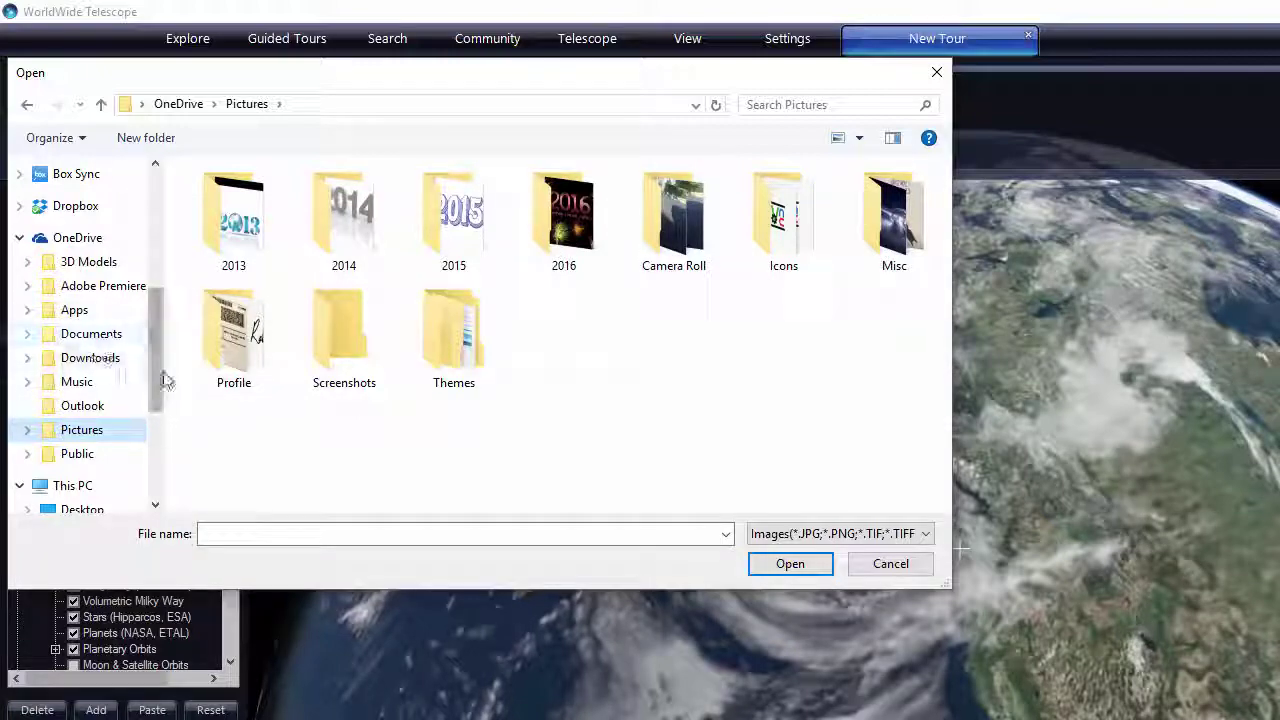
scroll(166, 340, up, 3)
scroll(168, 315, up, 2)
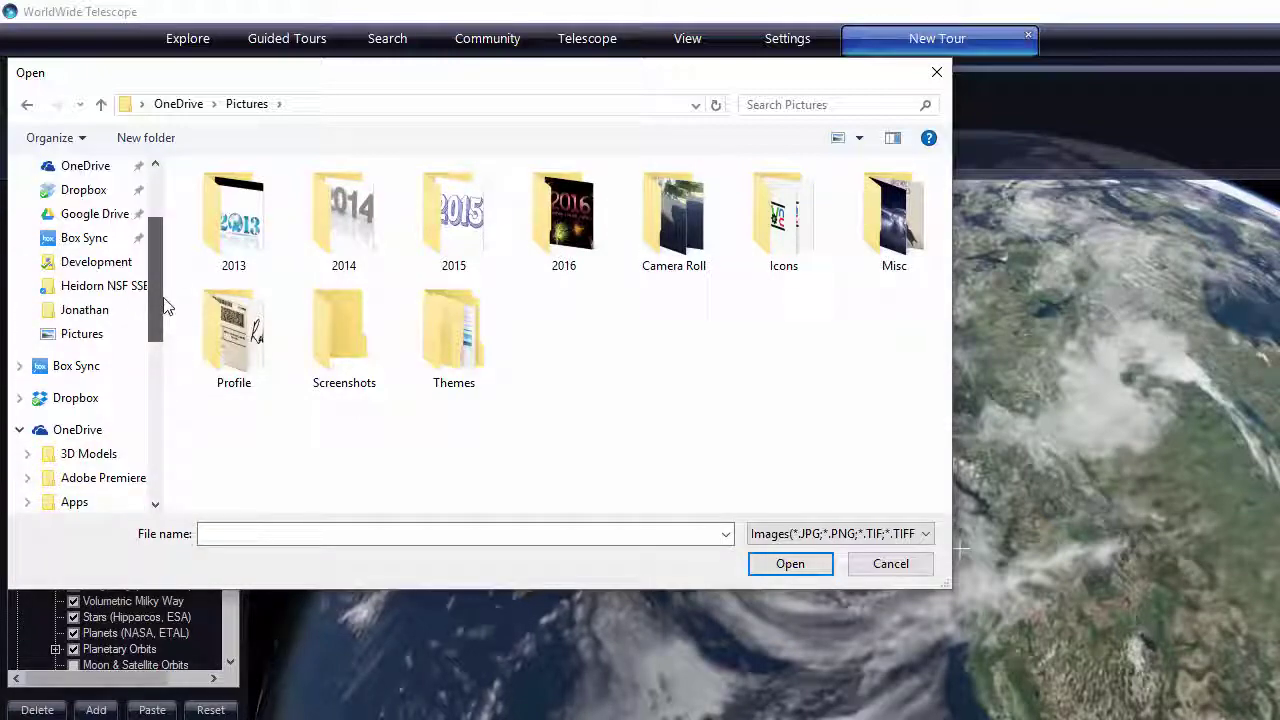
click(112, 334)
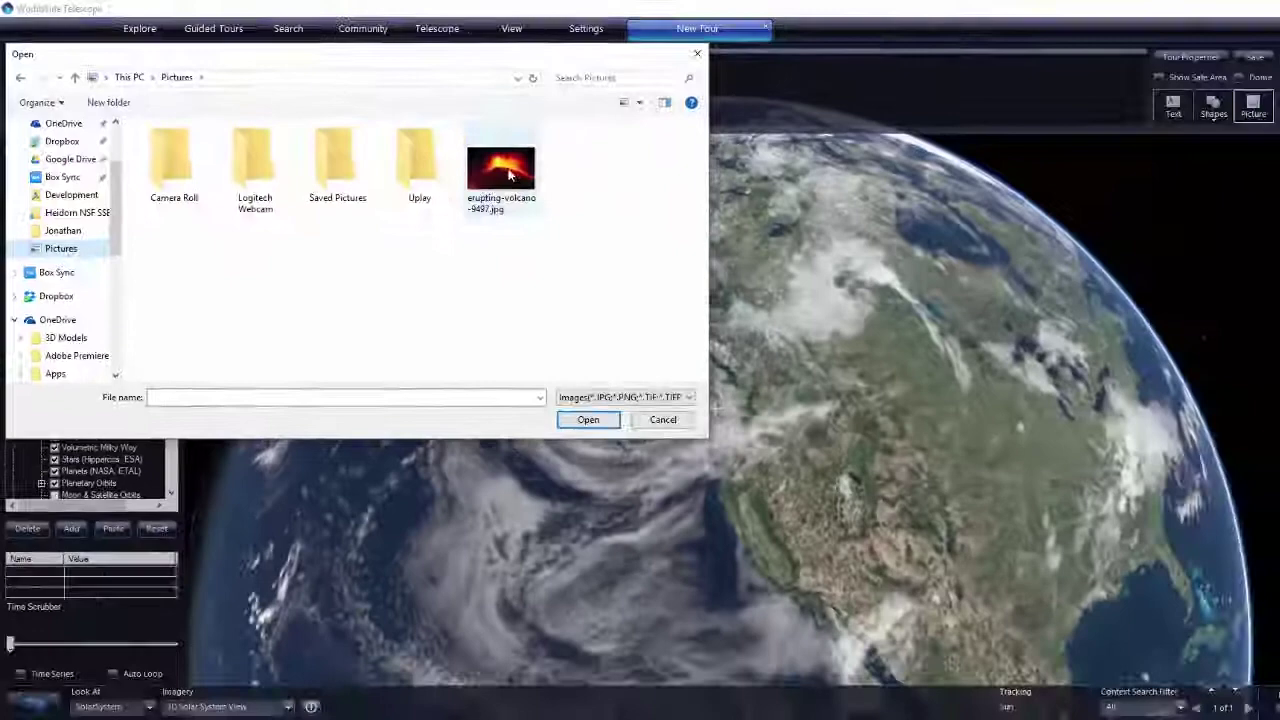
double_click(509, 175)
Move the volcano picture to the upper right of the Pan slide.
drag(829, 425, 1205, 326)
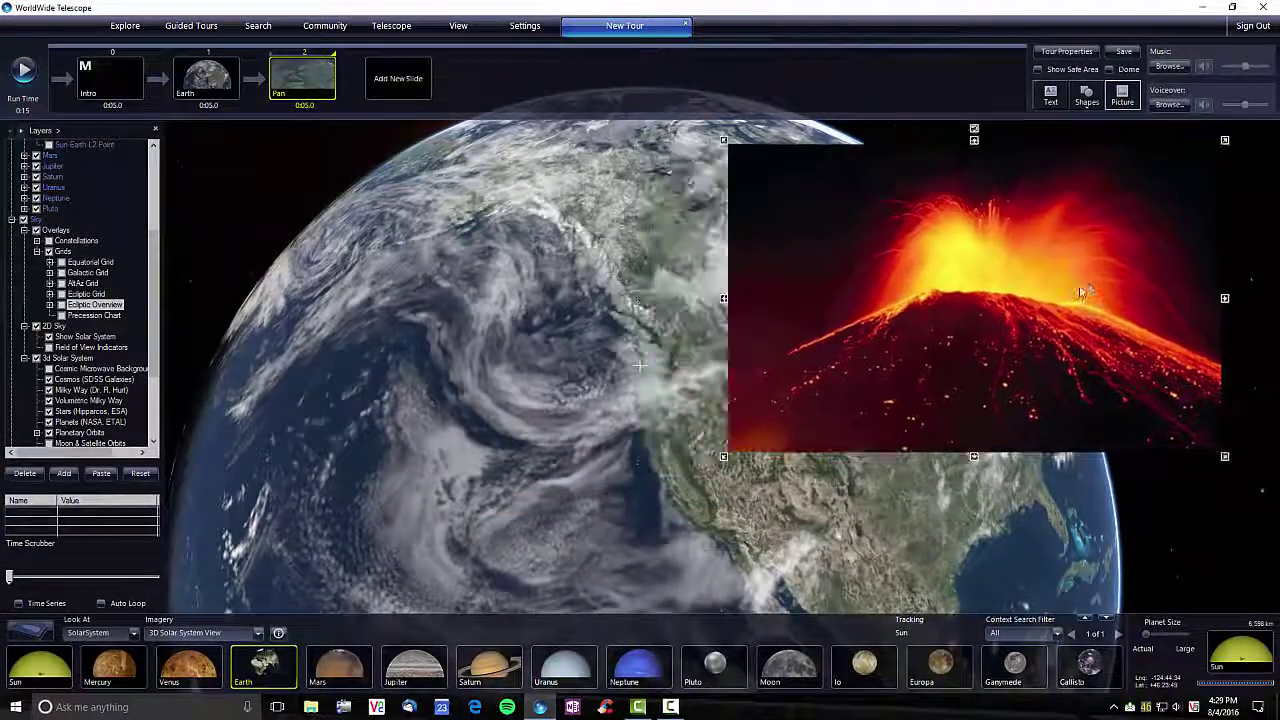
drag(1081, 292, 1101, 292)
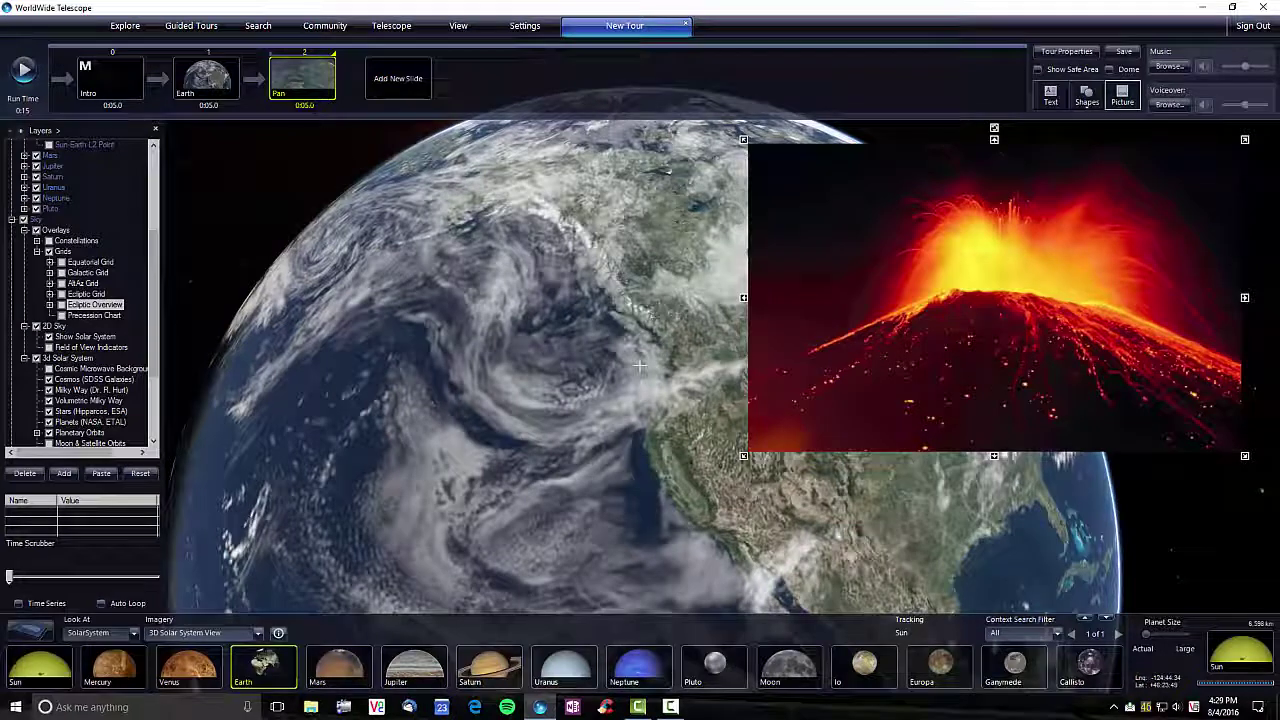
click(218, 90)
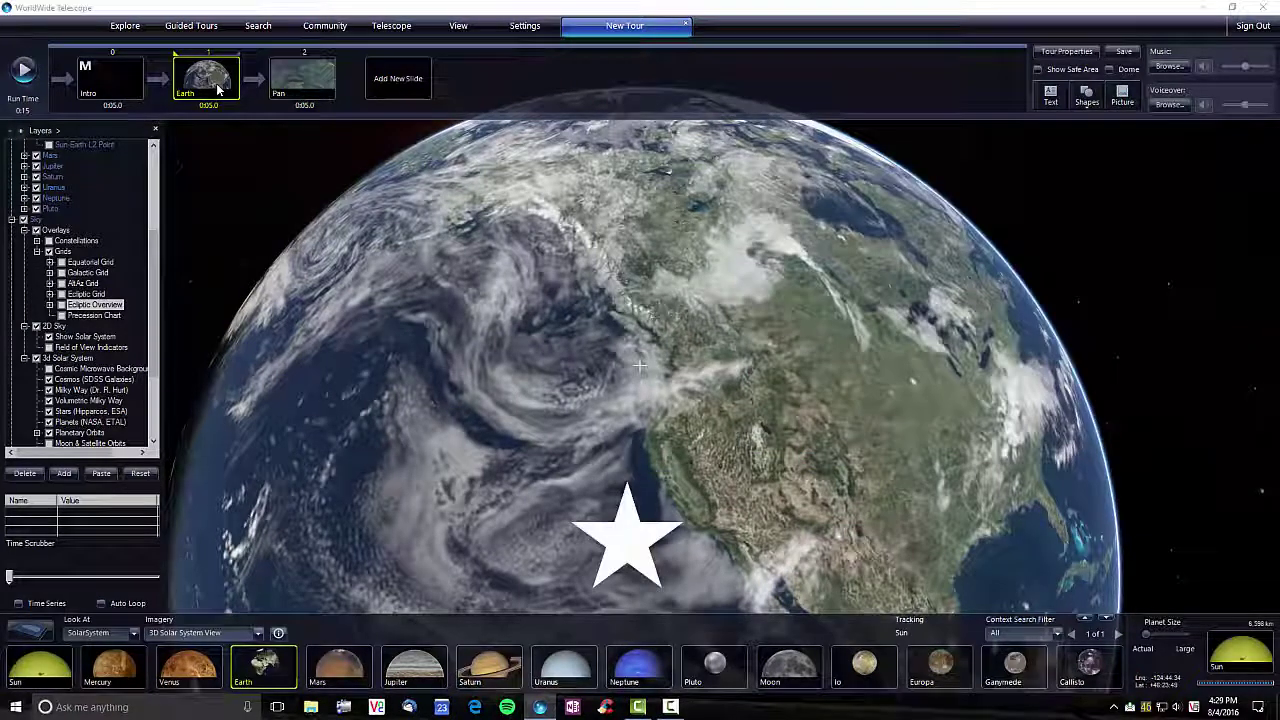
Play the 15-second tour through from the Intro slide to the end.
click(105, 85)
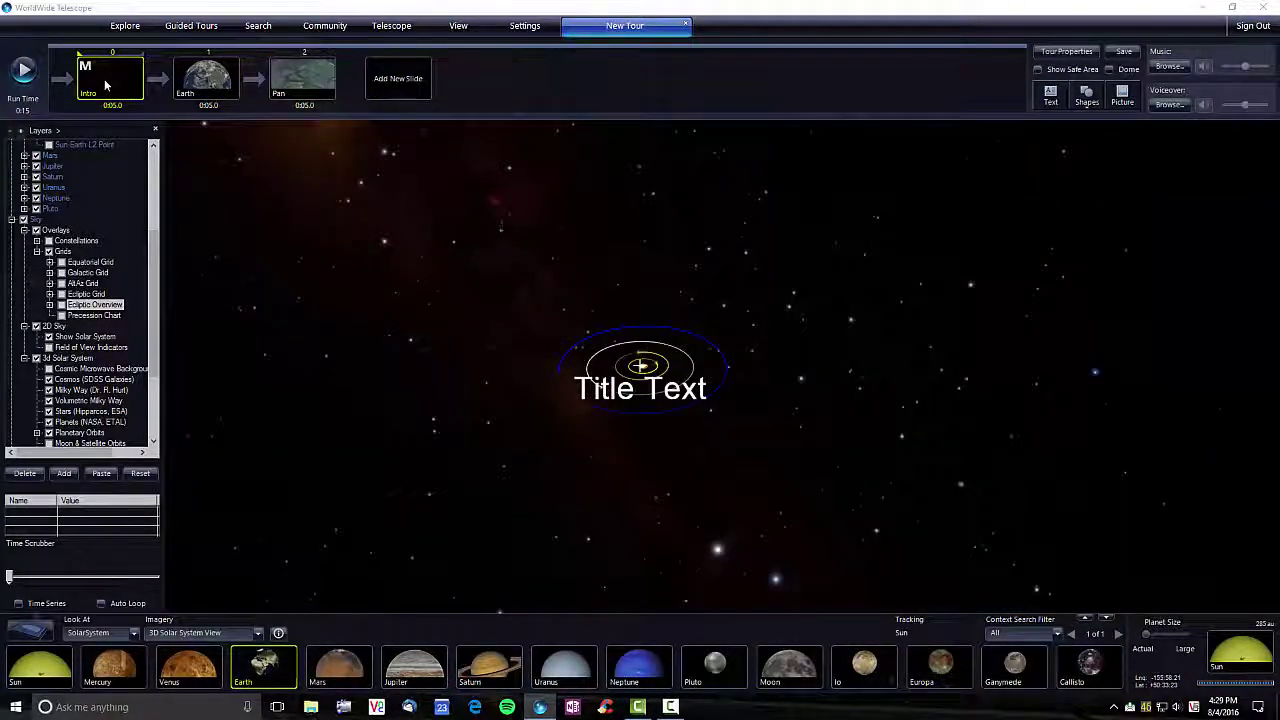
click(206, 80)
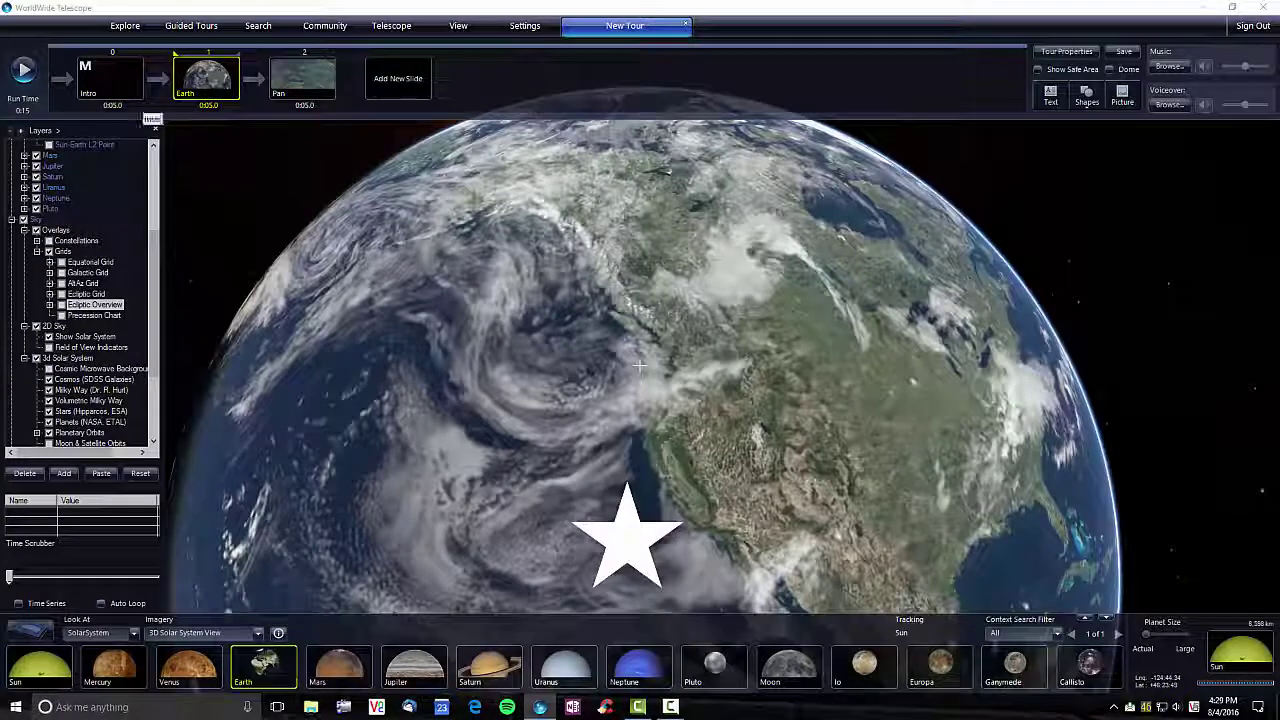
click(22, 70)
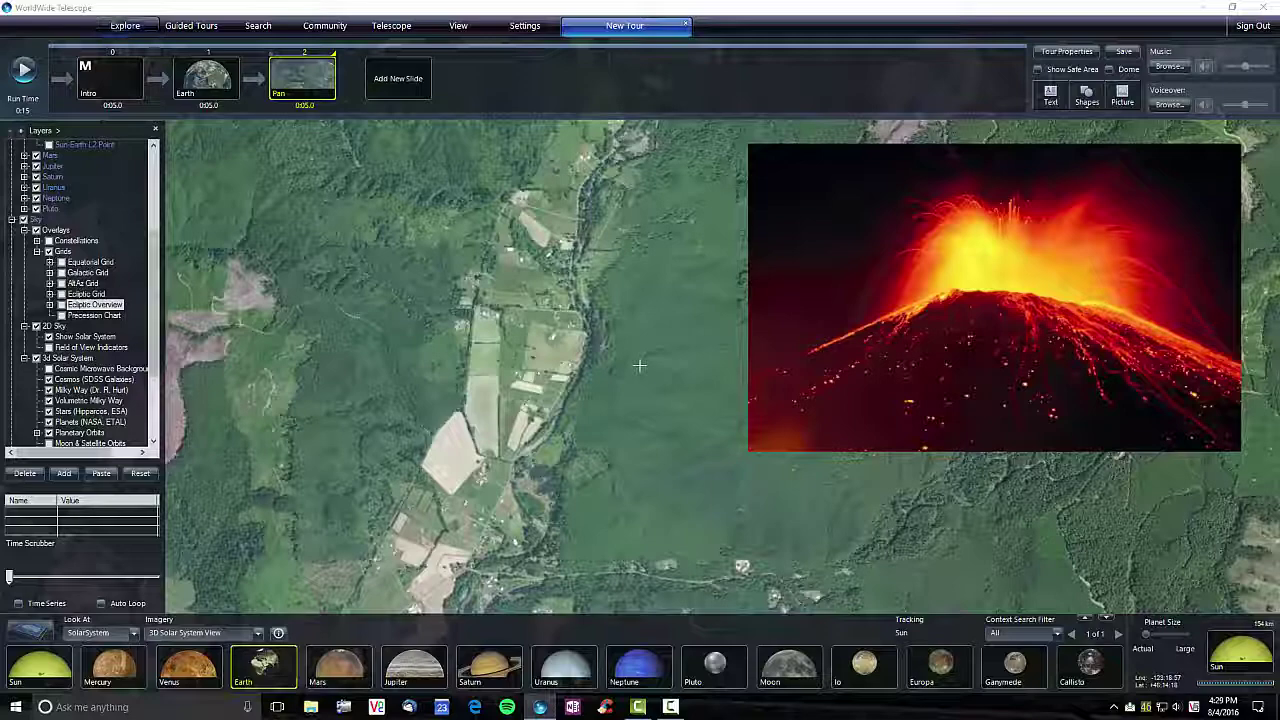
Attach Music.mp3 as the Intro slide's background music, then select the Earth slide.
click(115, 90)
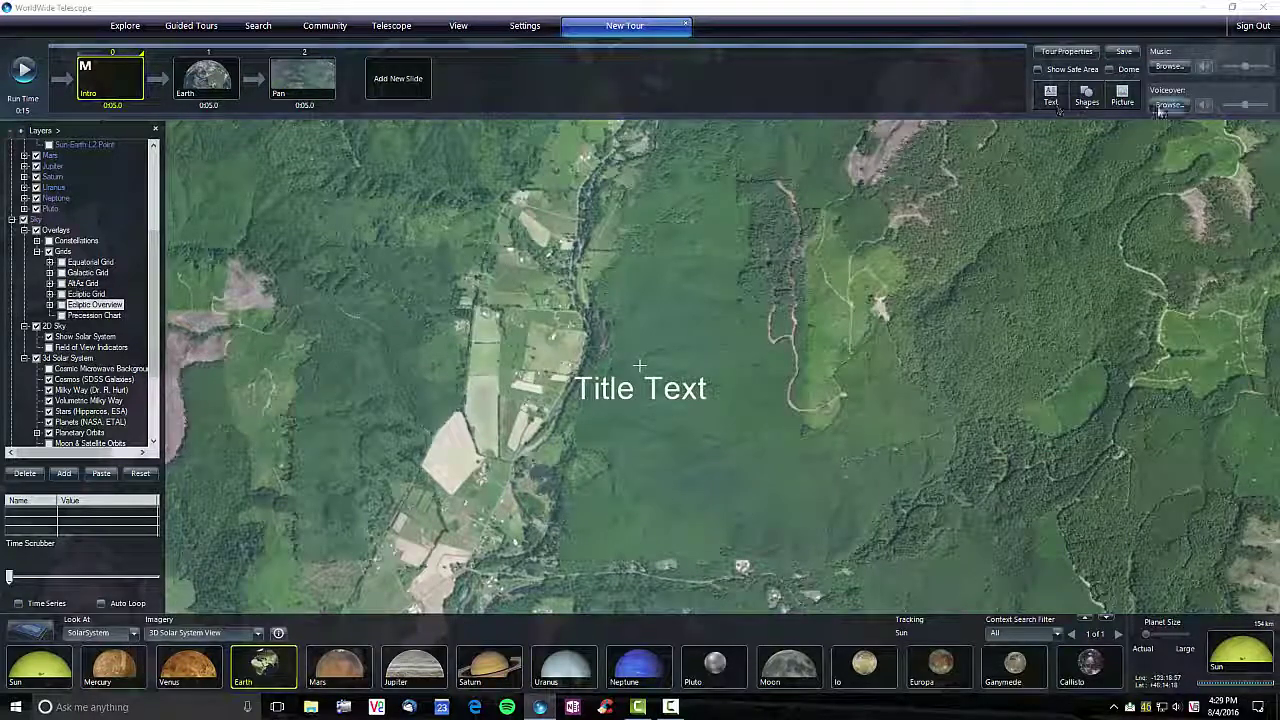
click(1168, 66)
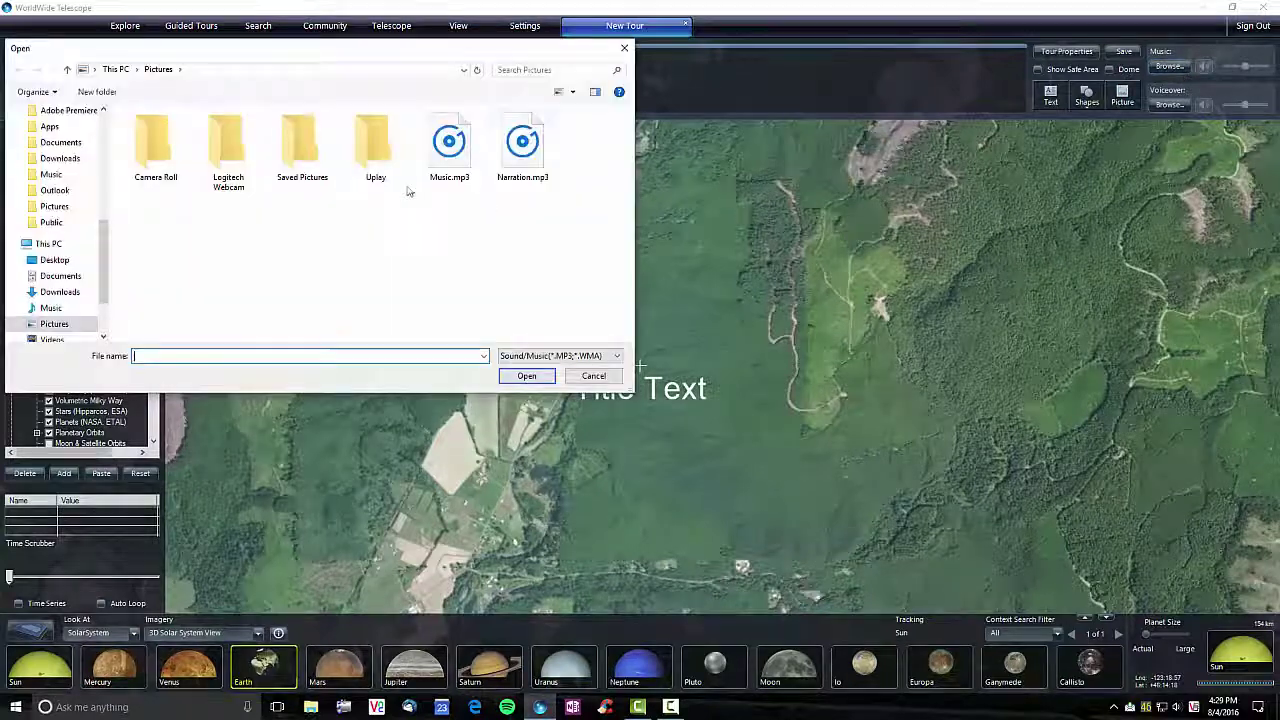
click(449, 145)
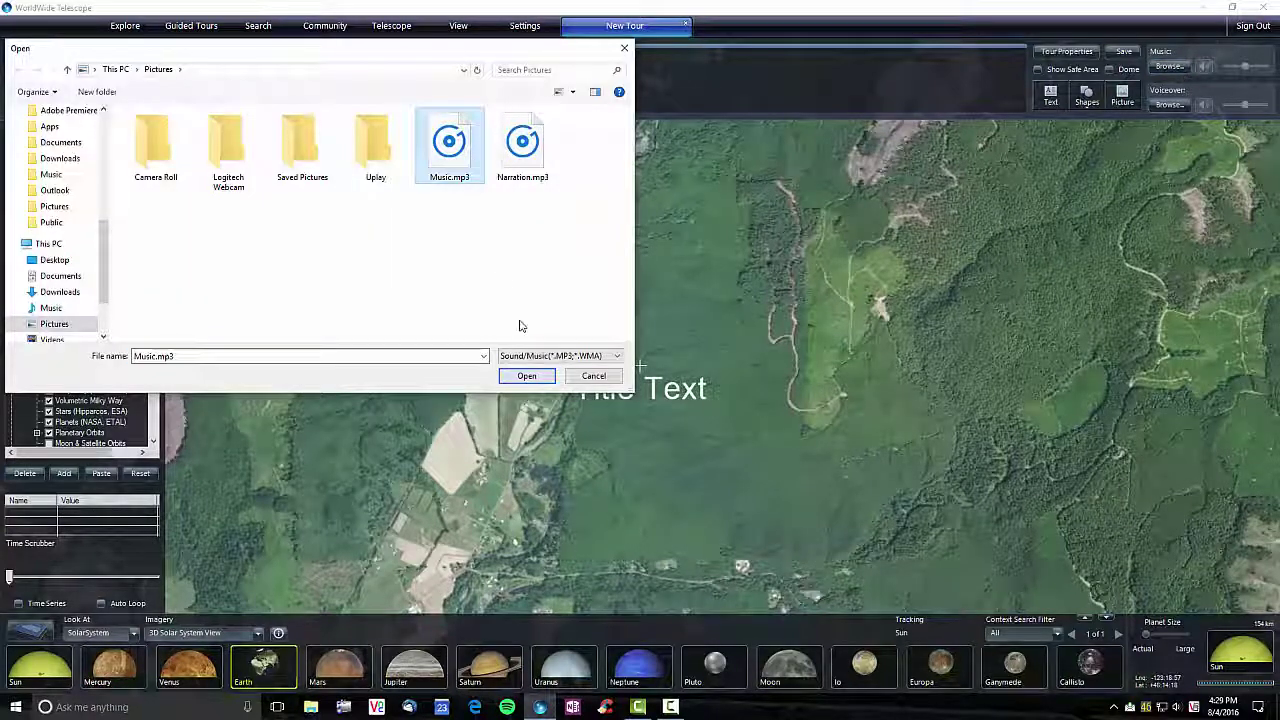
click(527, 376)
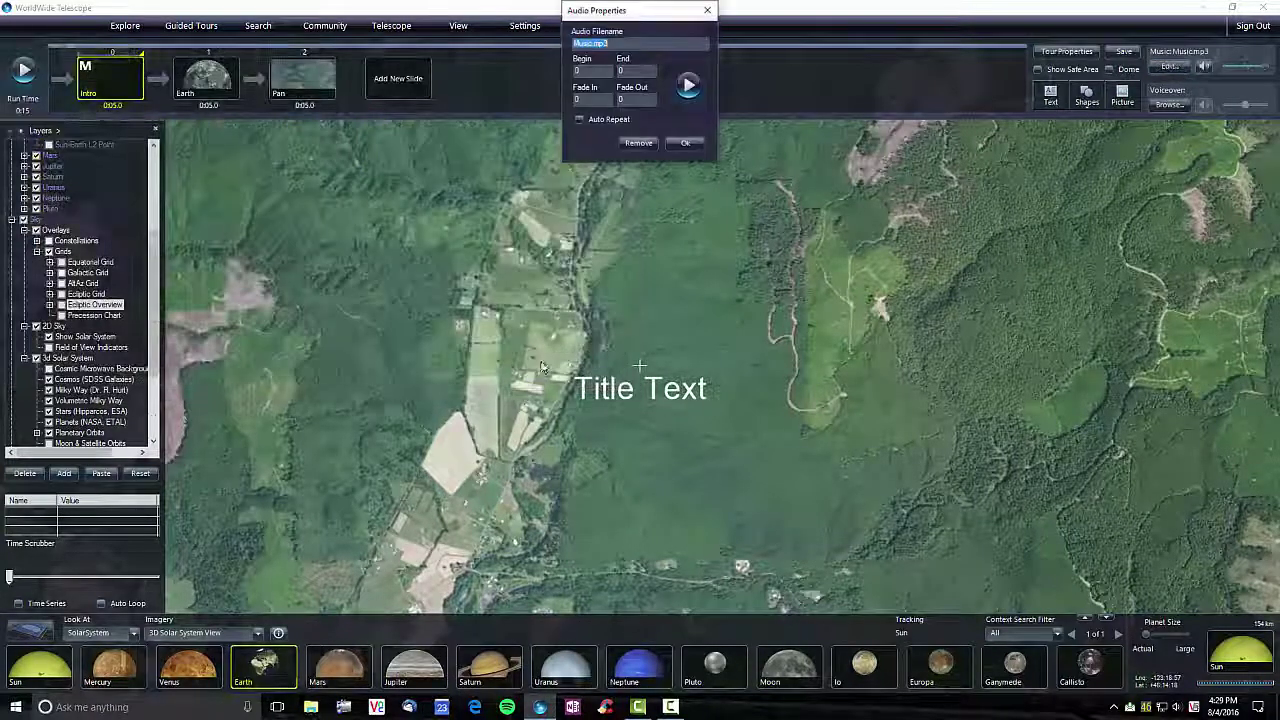
click(681, 145)
click(208, 78)
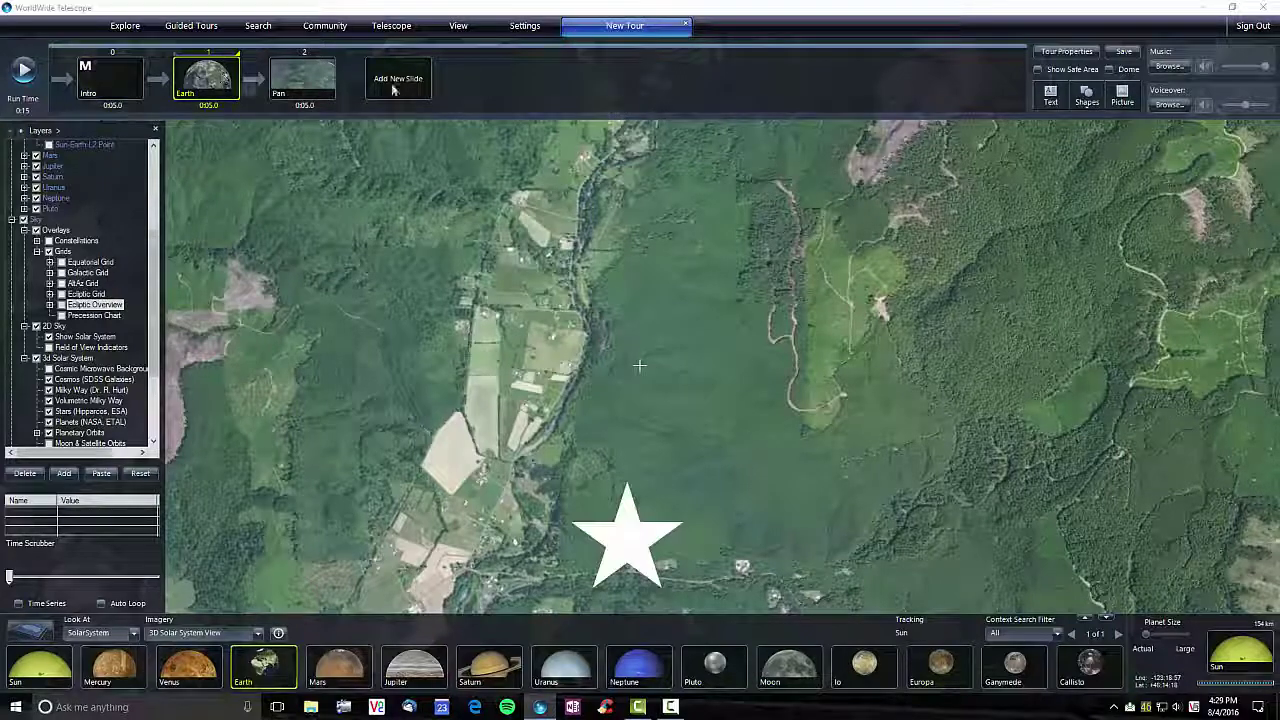
Load Narration.mp3 as the Earth slide's voiceover and confirm the audio properties.
click(1170, 106)
click(522, 145)
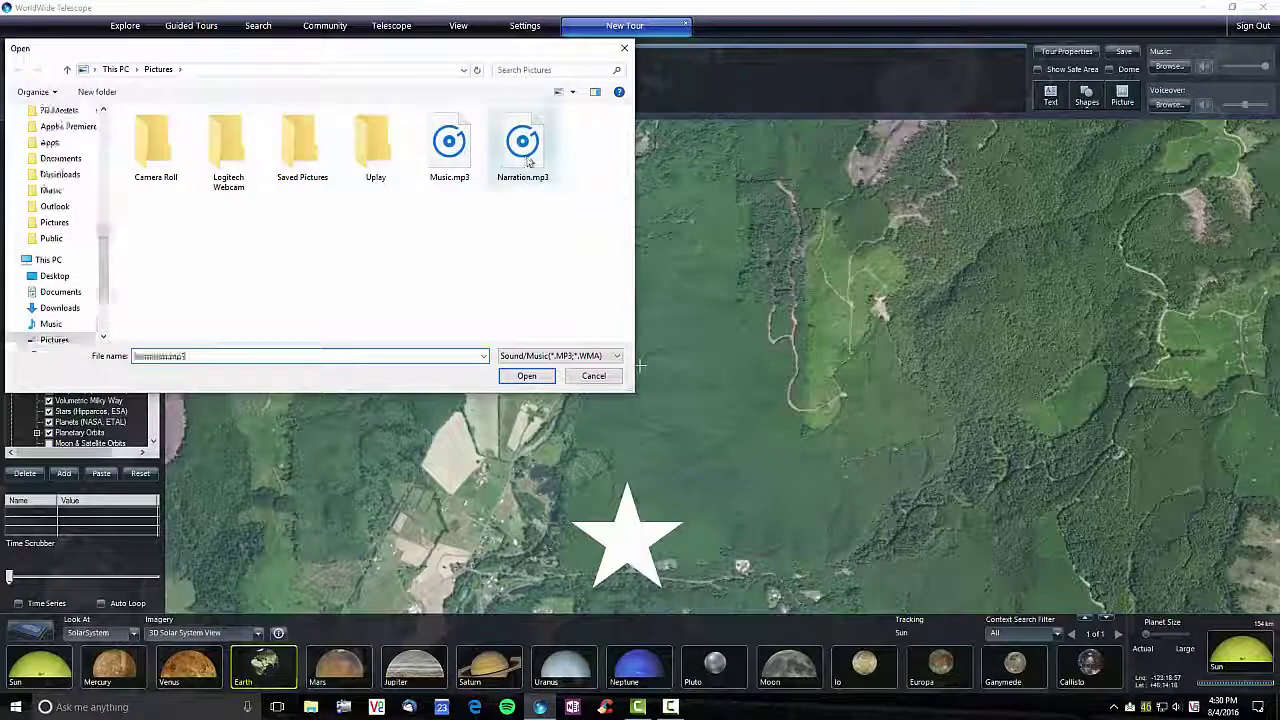
click(530, 376)
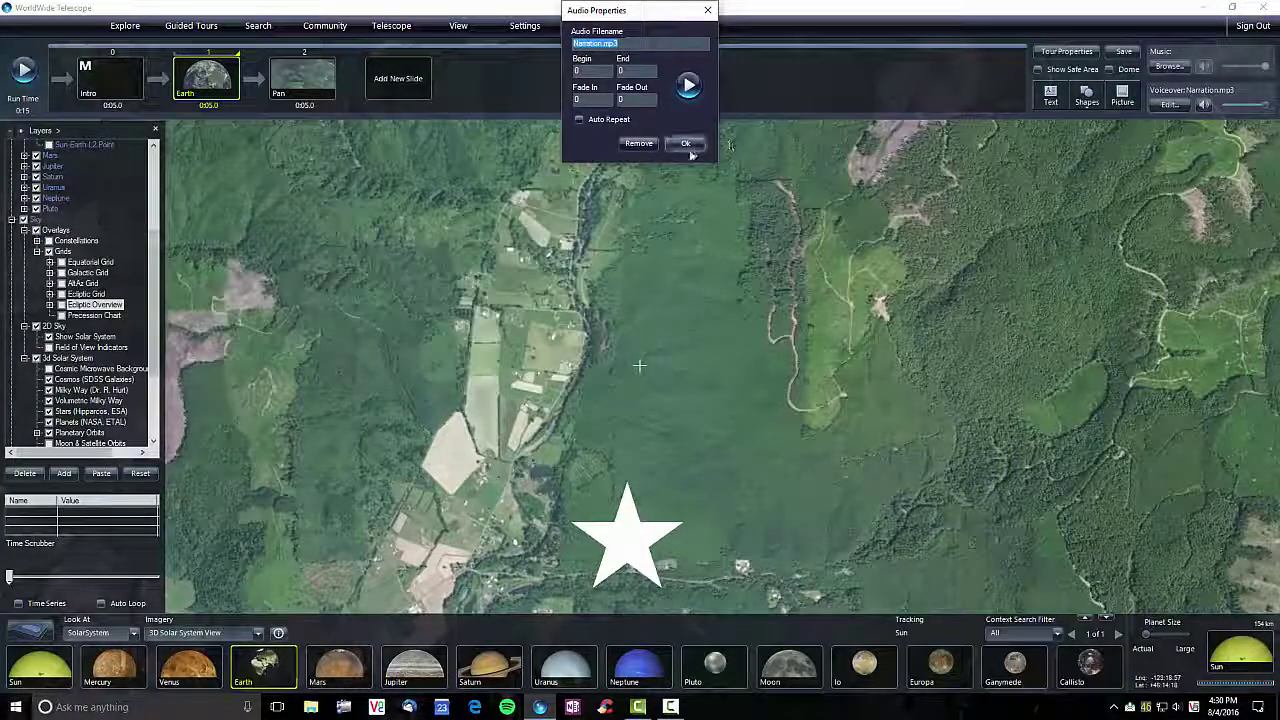
click(686, 145)
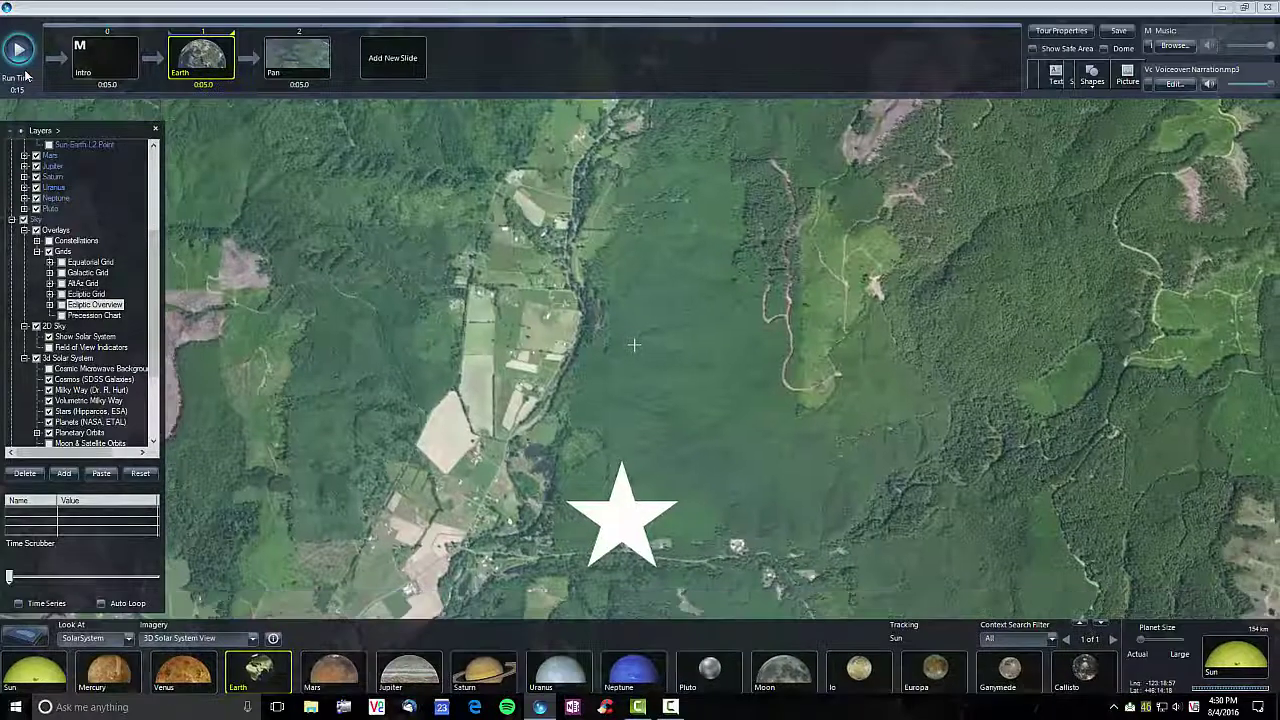
Play the tour from the beginning through Earth to the volcano Pan slide.
click(24, 70)
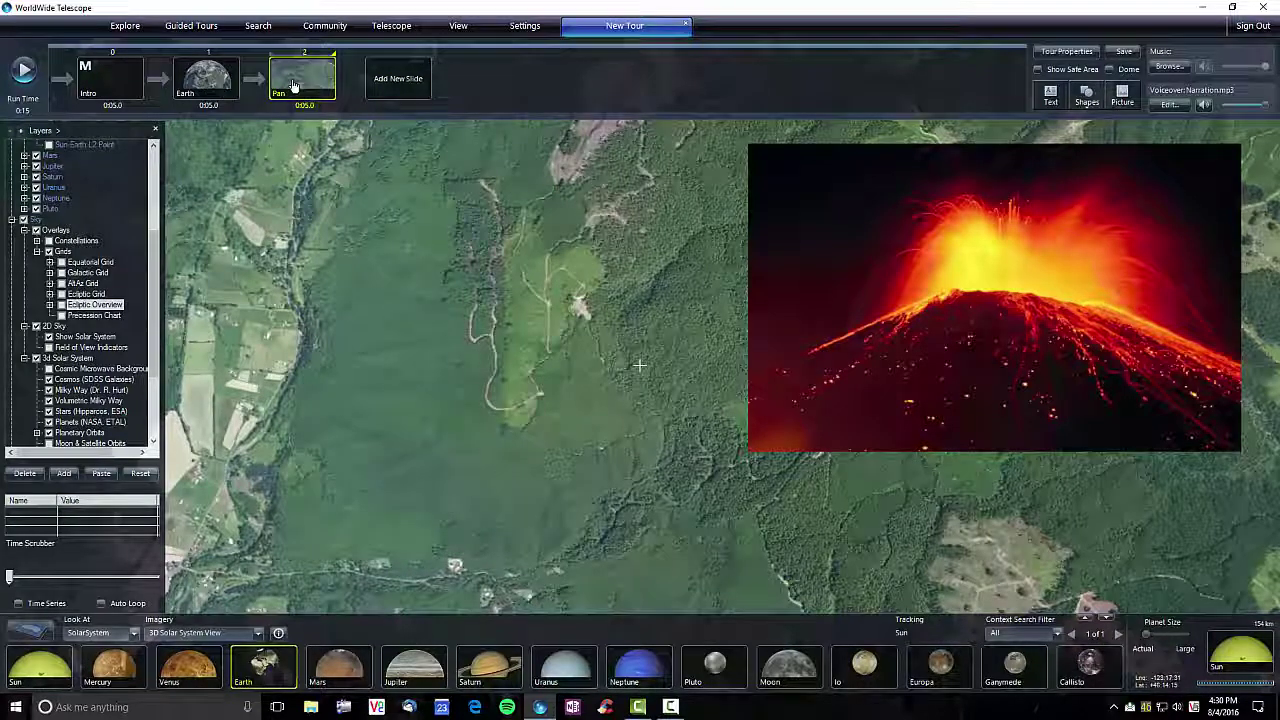
Drag the Earth, Pan and Intro thumbnails until the slides run Intro, Pan, Earth.
drag(226, 86, 323, 90)
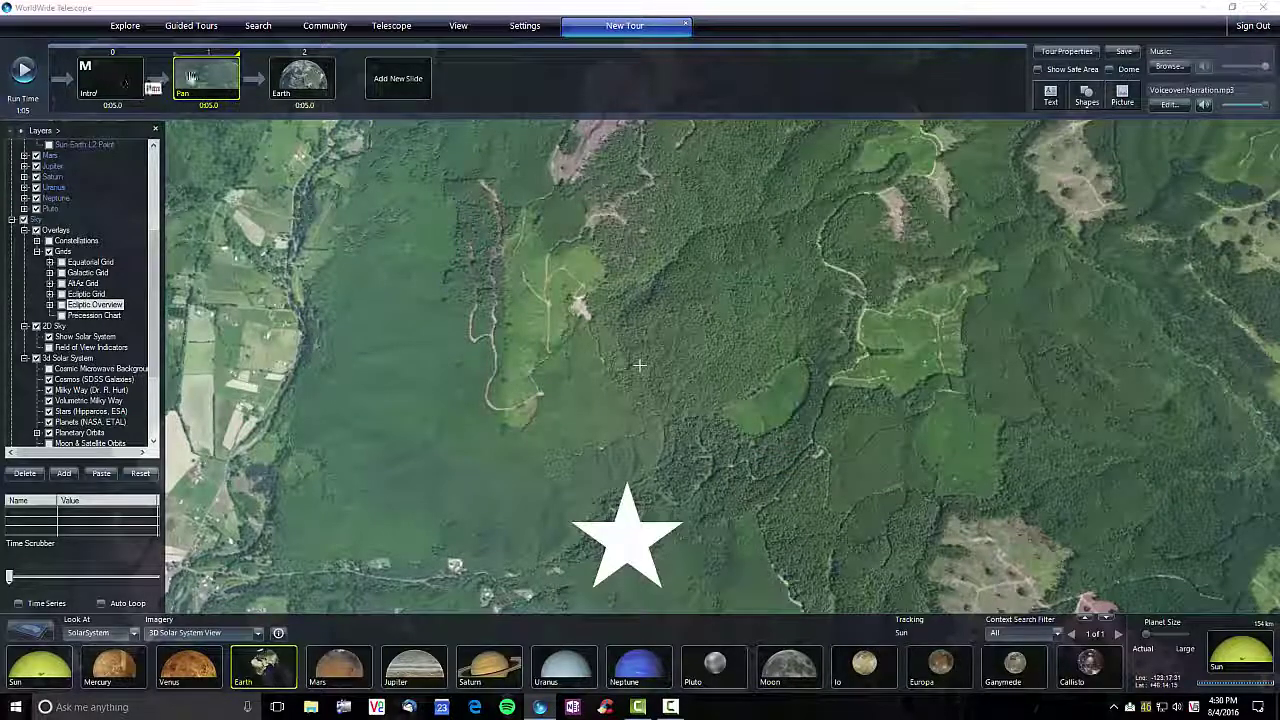
drag(164, 80, 105, 80)
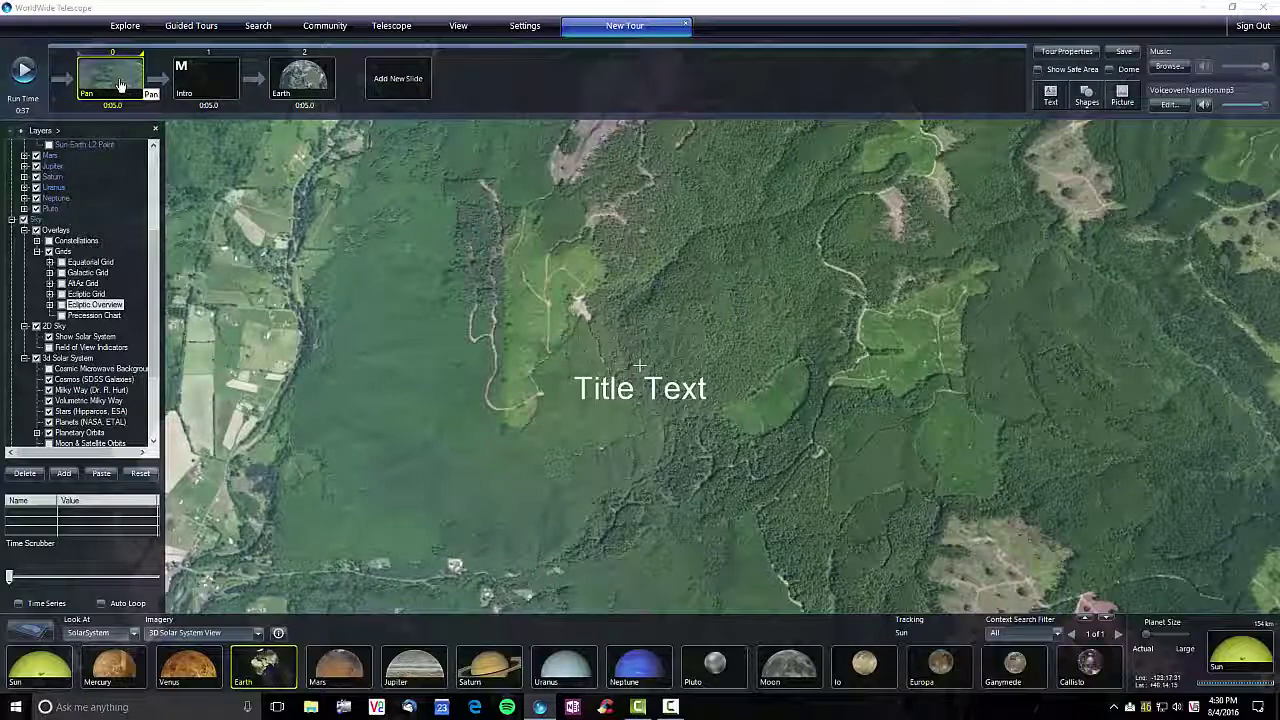
drag(229, 92, 347, 80)
drag(120, 80, 304, 90)
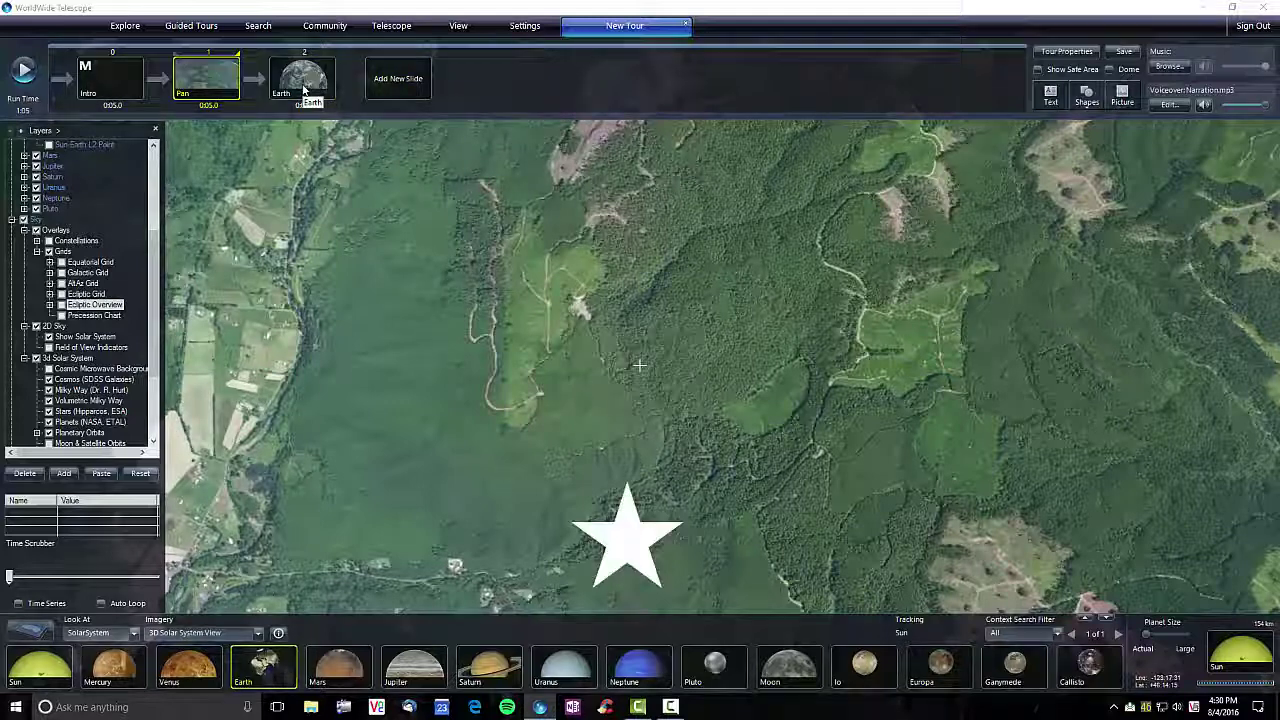
Delete the Pan slide and undo it, then move Intro to the end and undo.
right_click(207, 86)
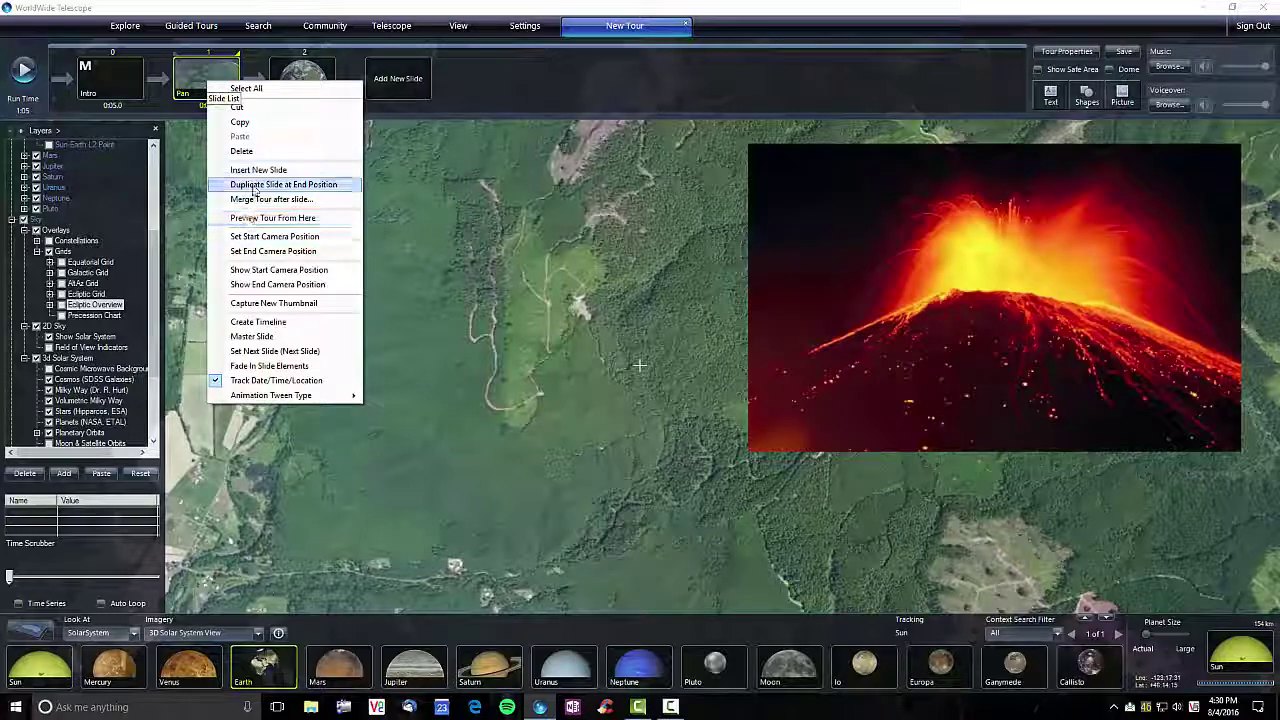
click(256, 153)
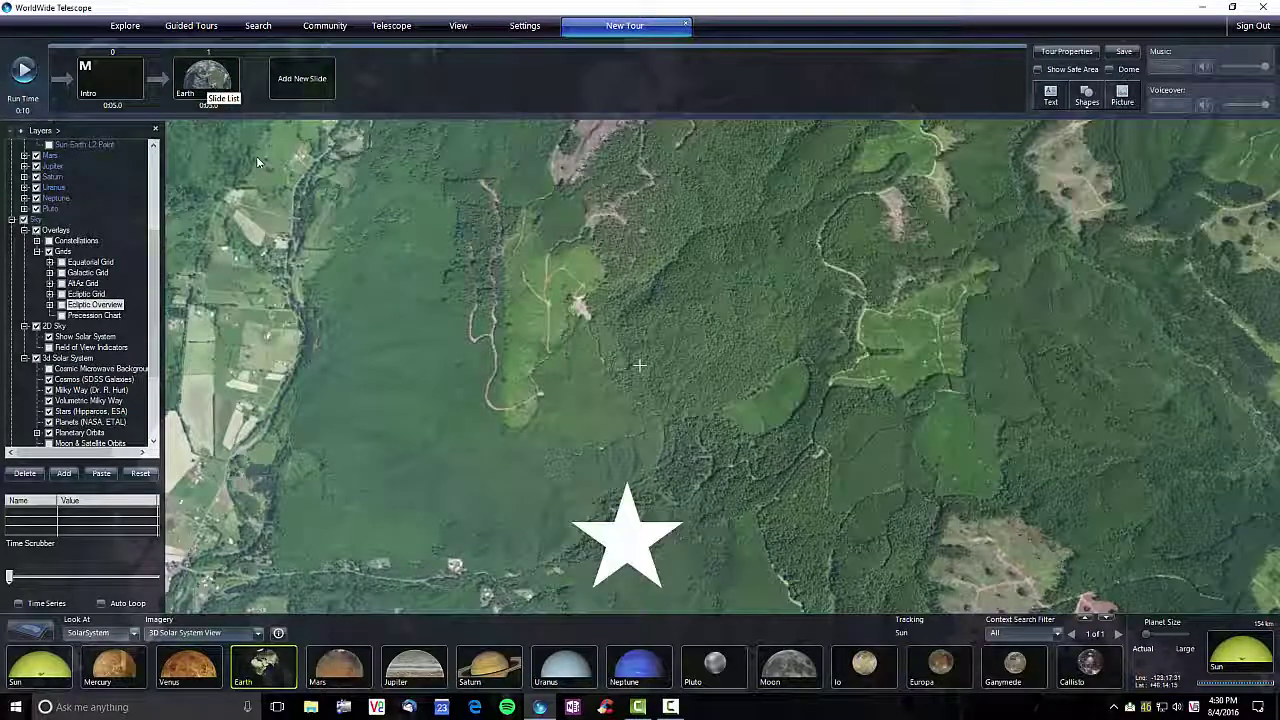
key(ctrl+z)
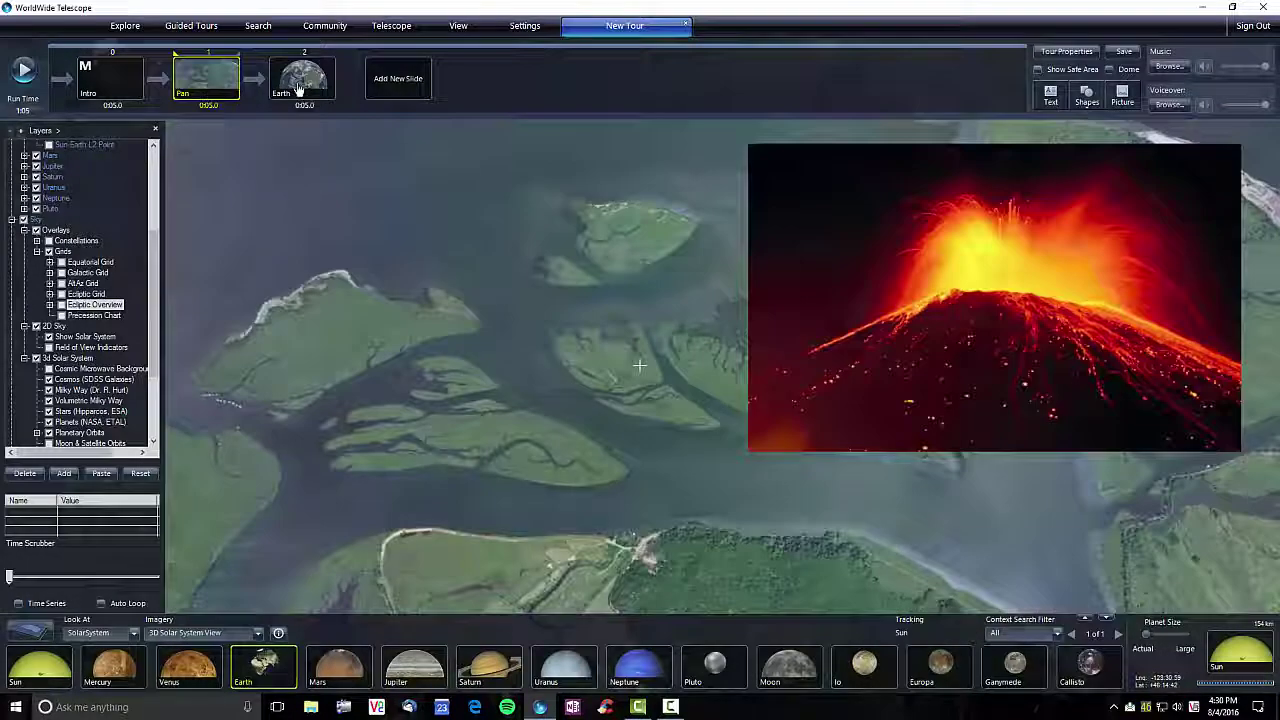
click(298, 90)
click(138, 84)
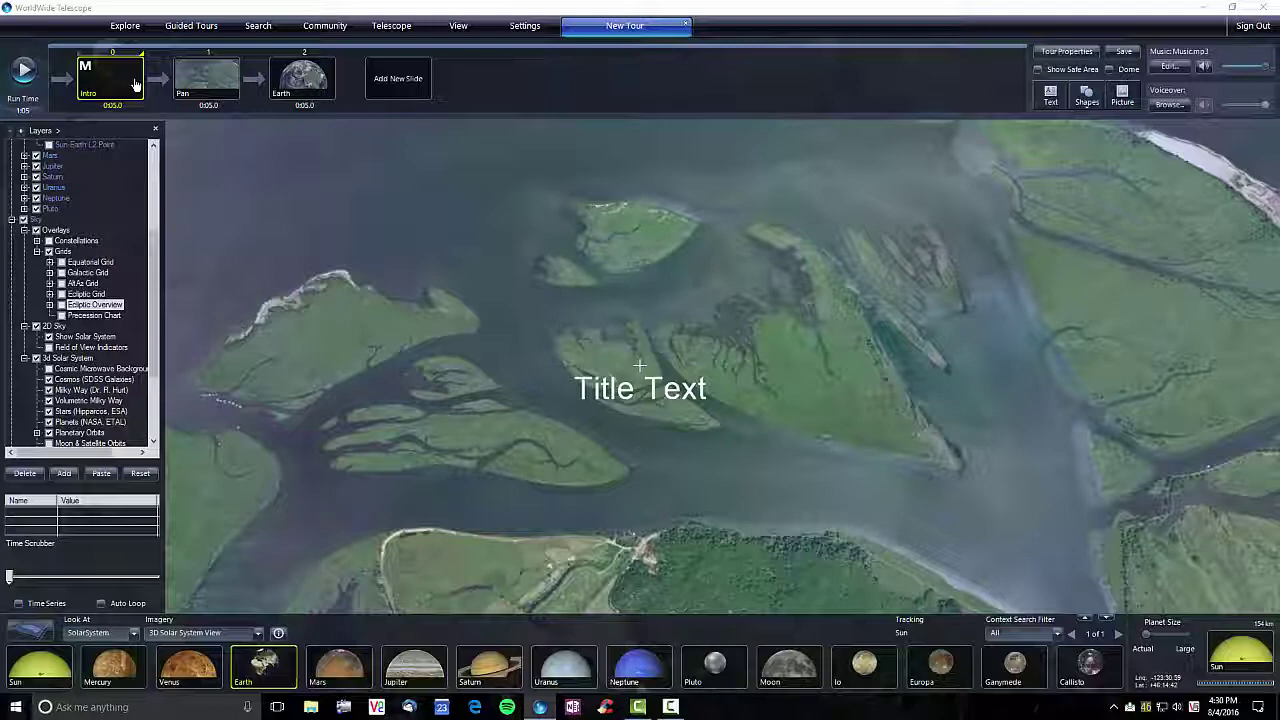
drag(136, 85, 352, 84)
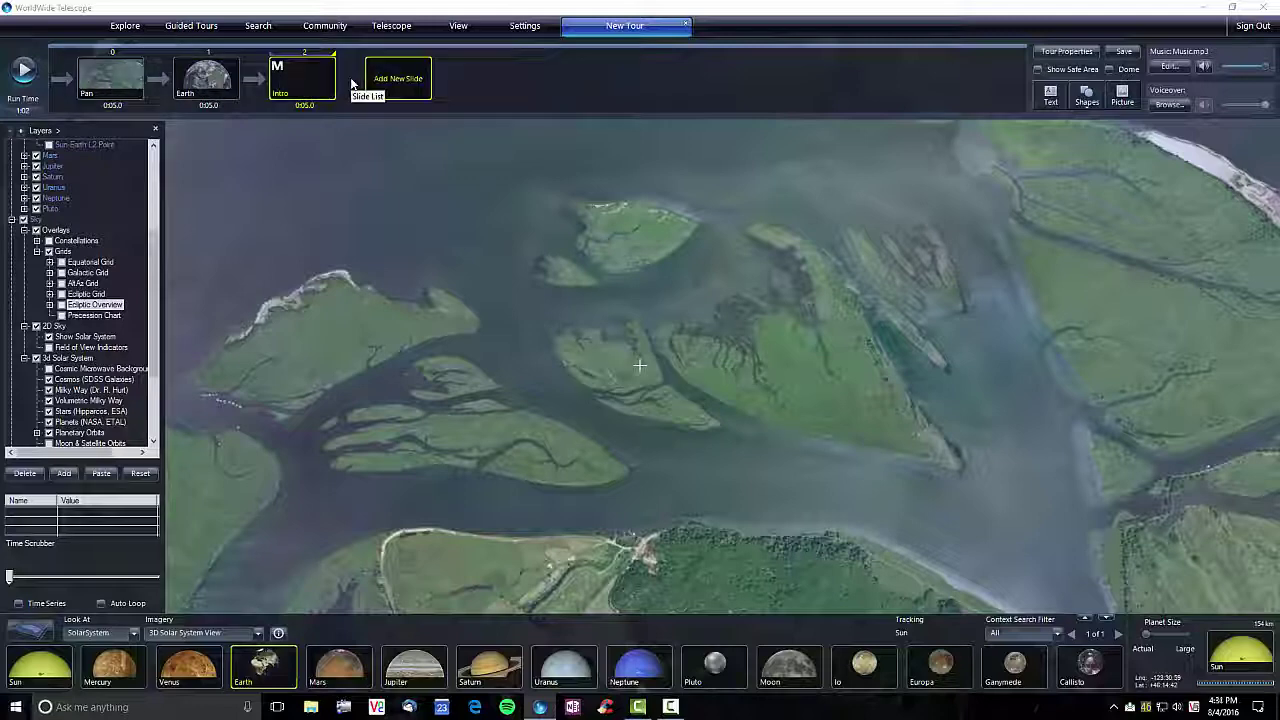
key(ctrl+z)
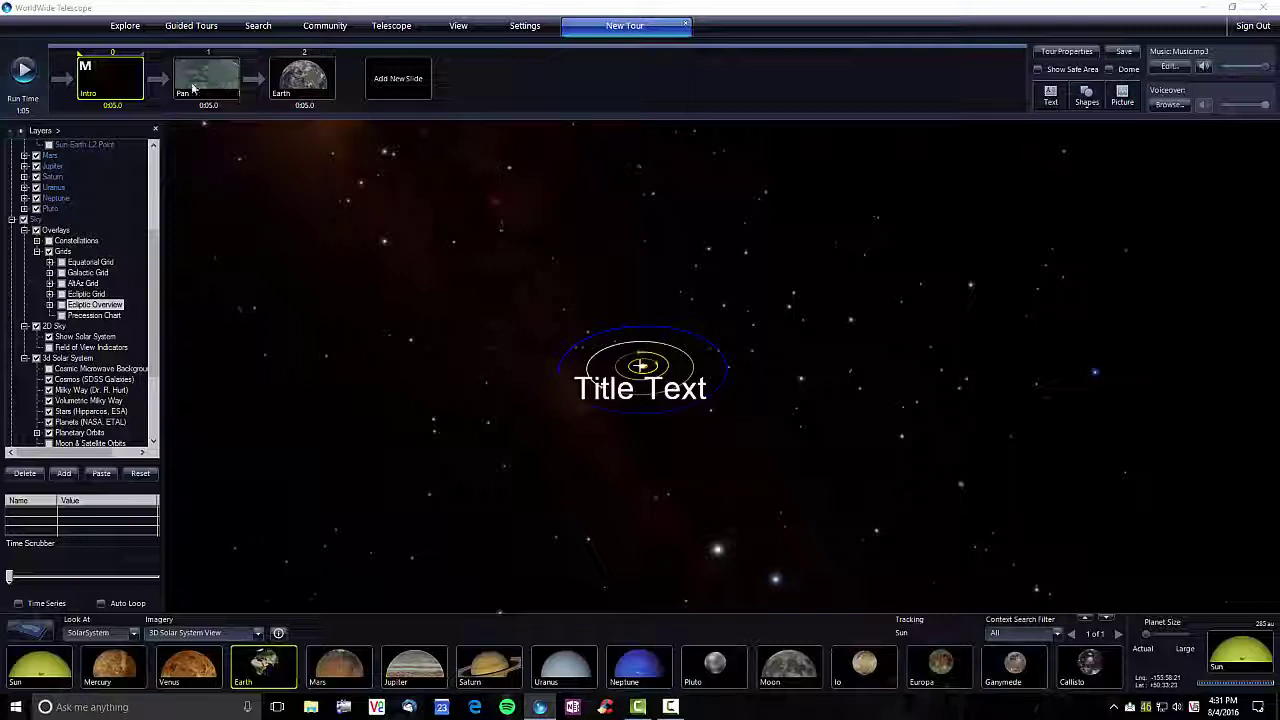
Move Intro to second then last place, then undo back to Intro, Earth, Pan.
click(104, 86)
drag(206, 87, 325, 95)
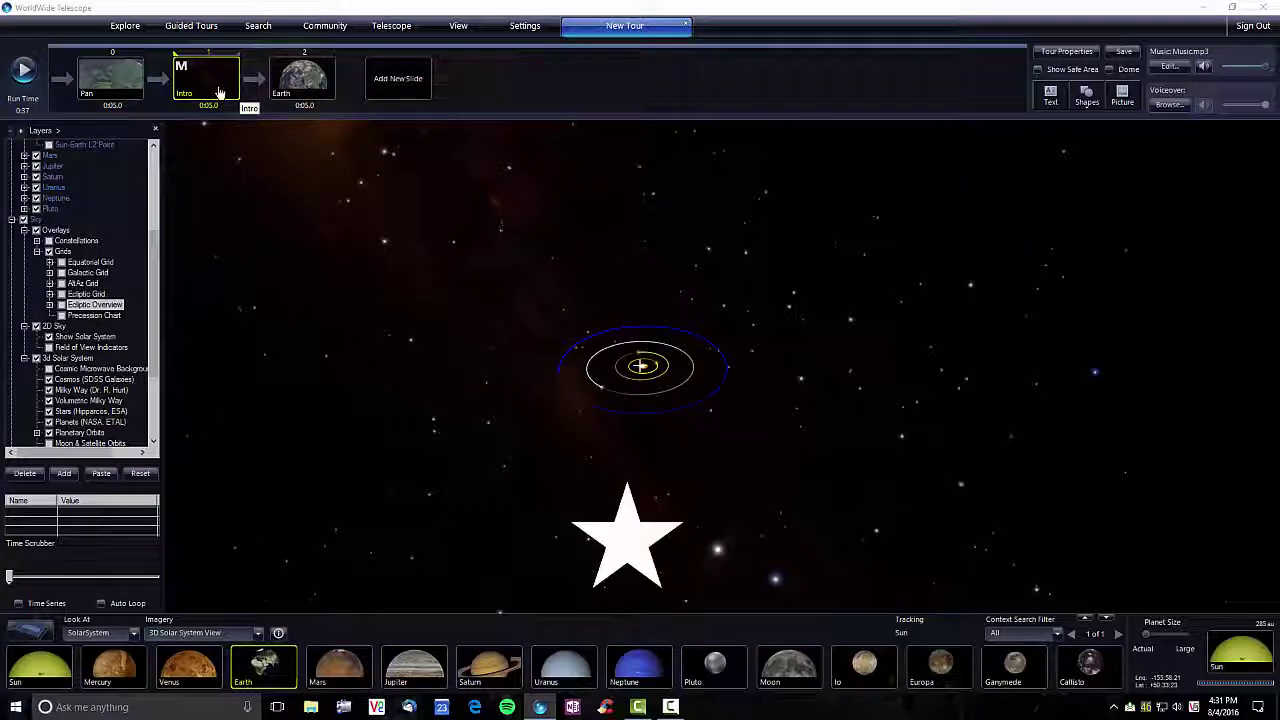
drag(219, 92, 305, 92)
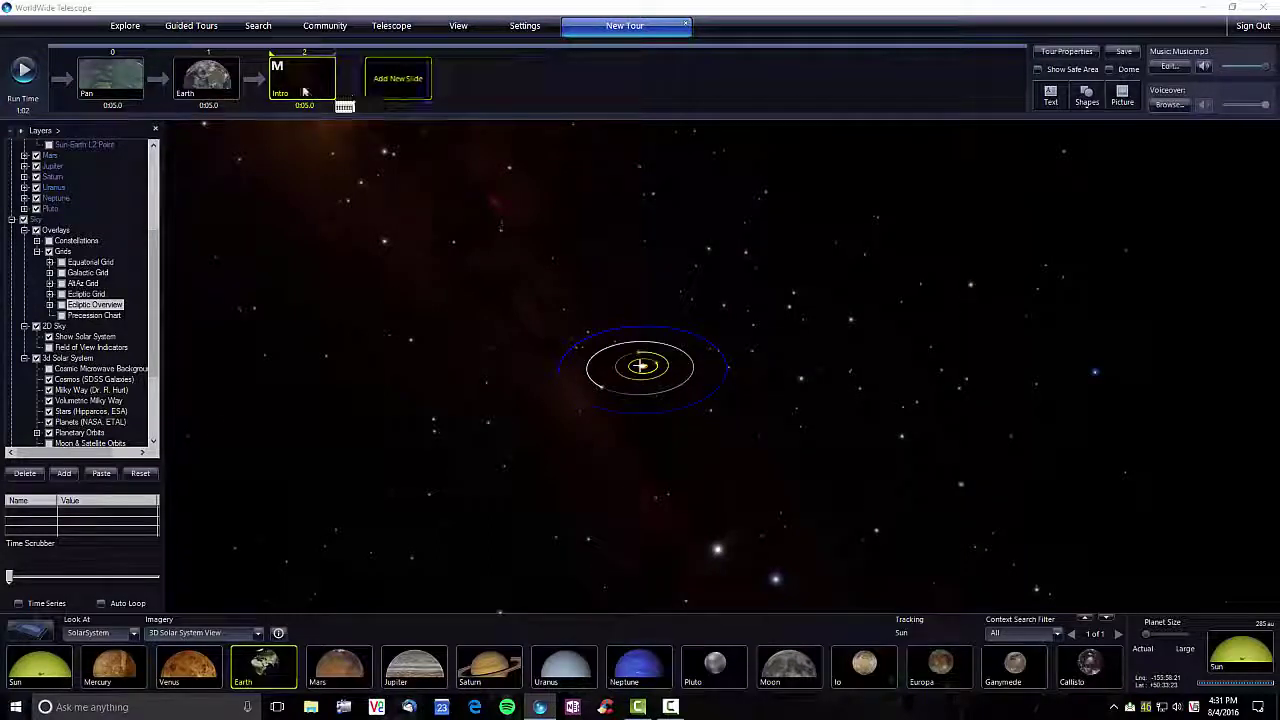
right_click(305, 88)
click(568, 262)
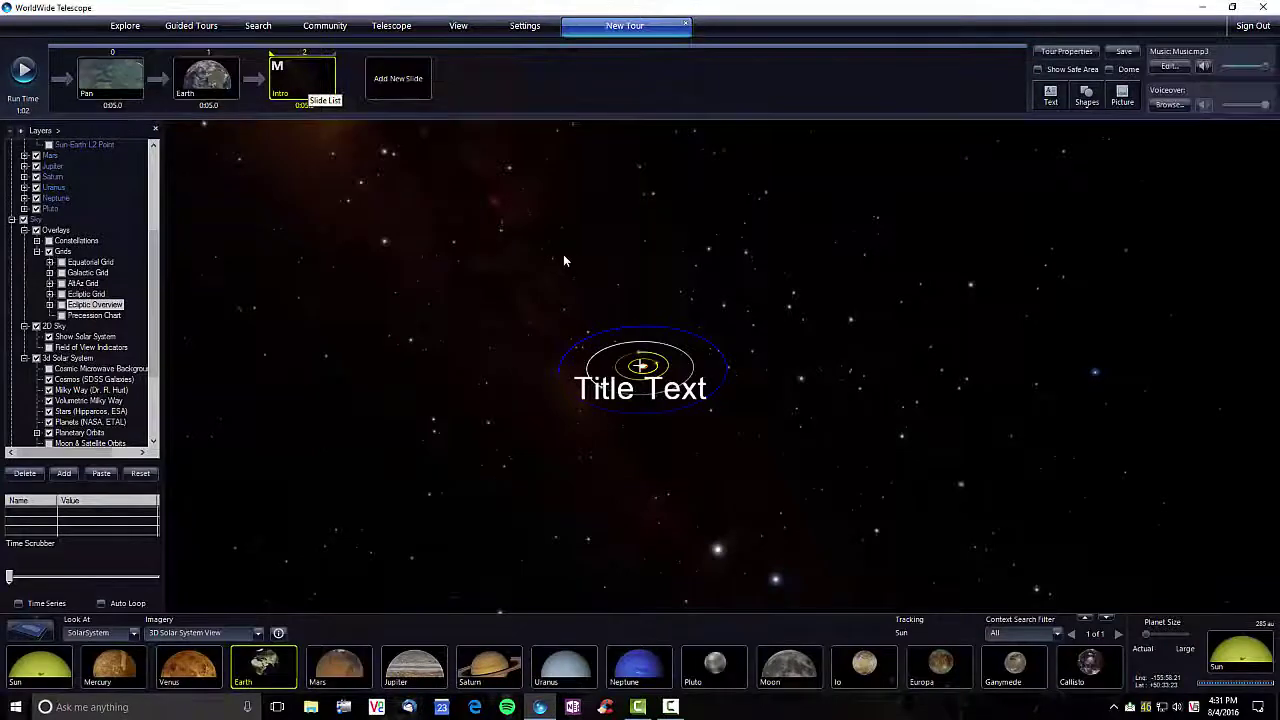
key(ctrl+z)
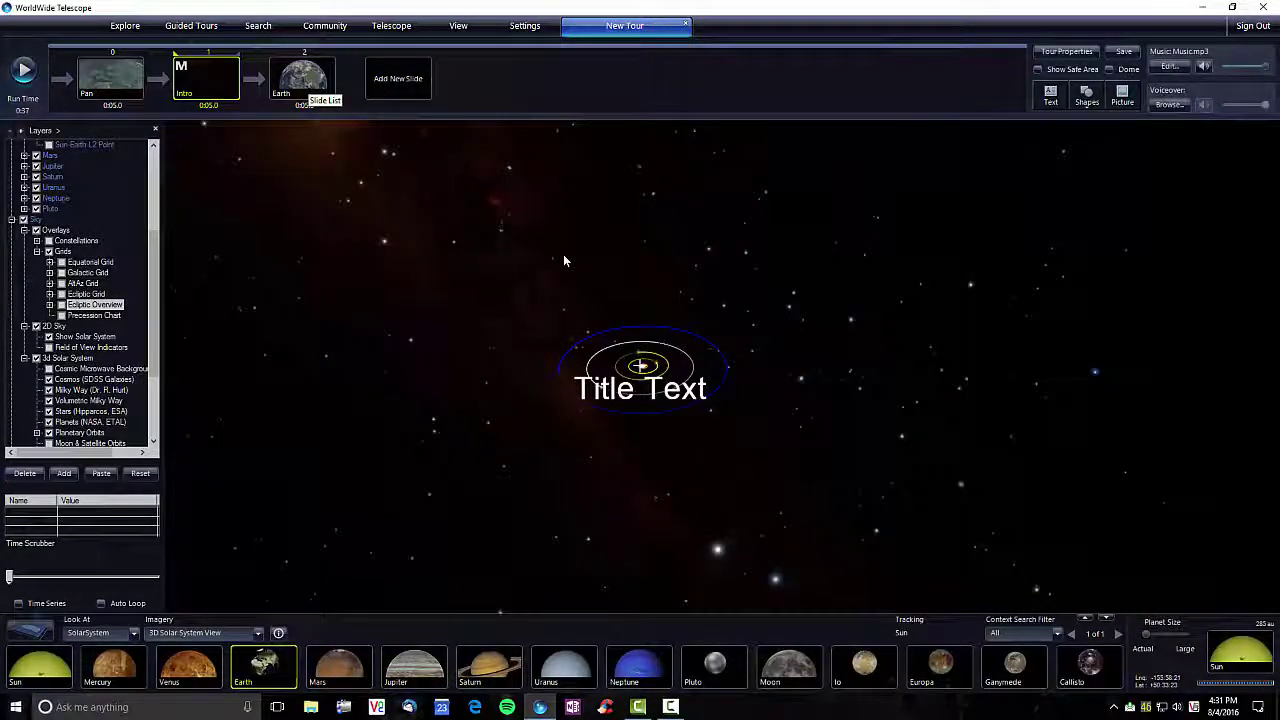
key(ctrl+z)
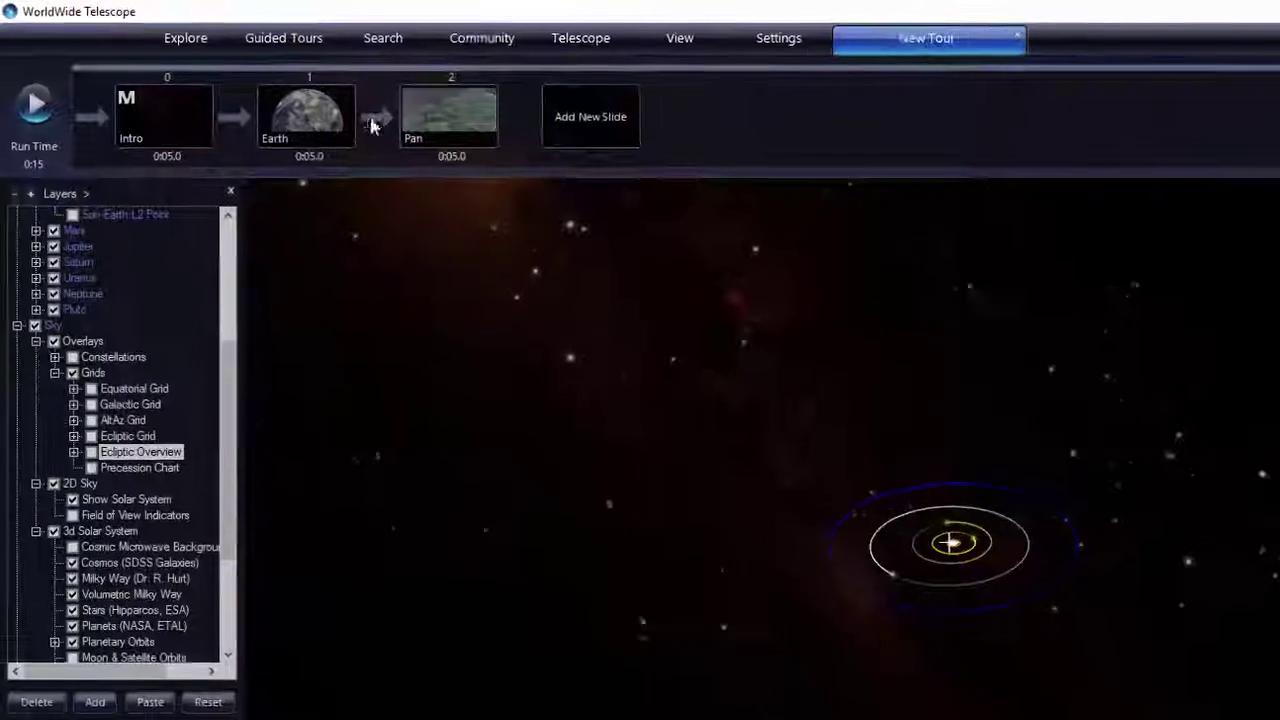
Set the Earth-to-Pan transition to A B fade with A Time 1, Hold 2, B Time 1.
click(378, 124)
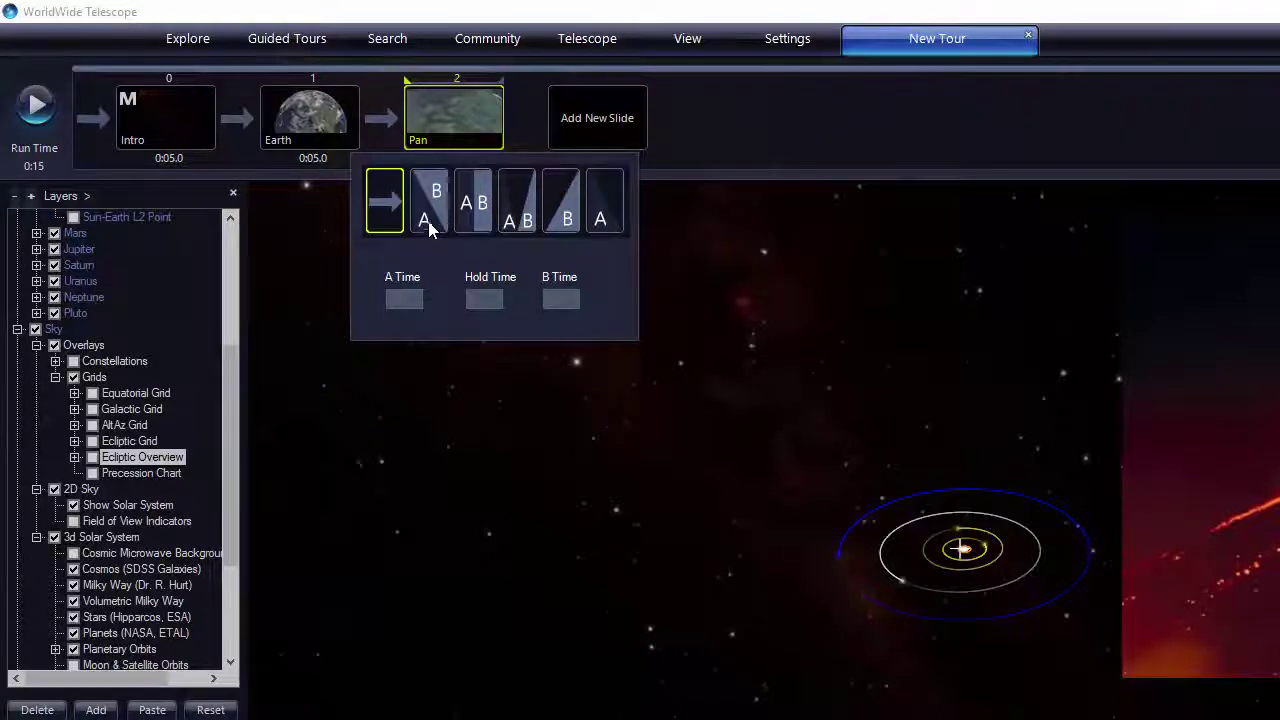
click(384, 130)
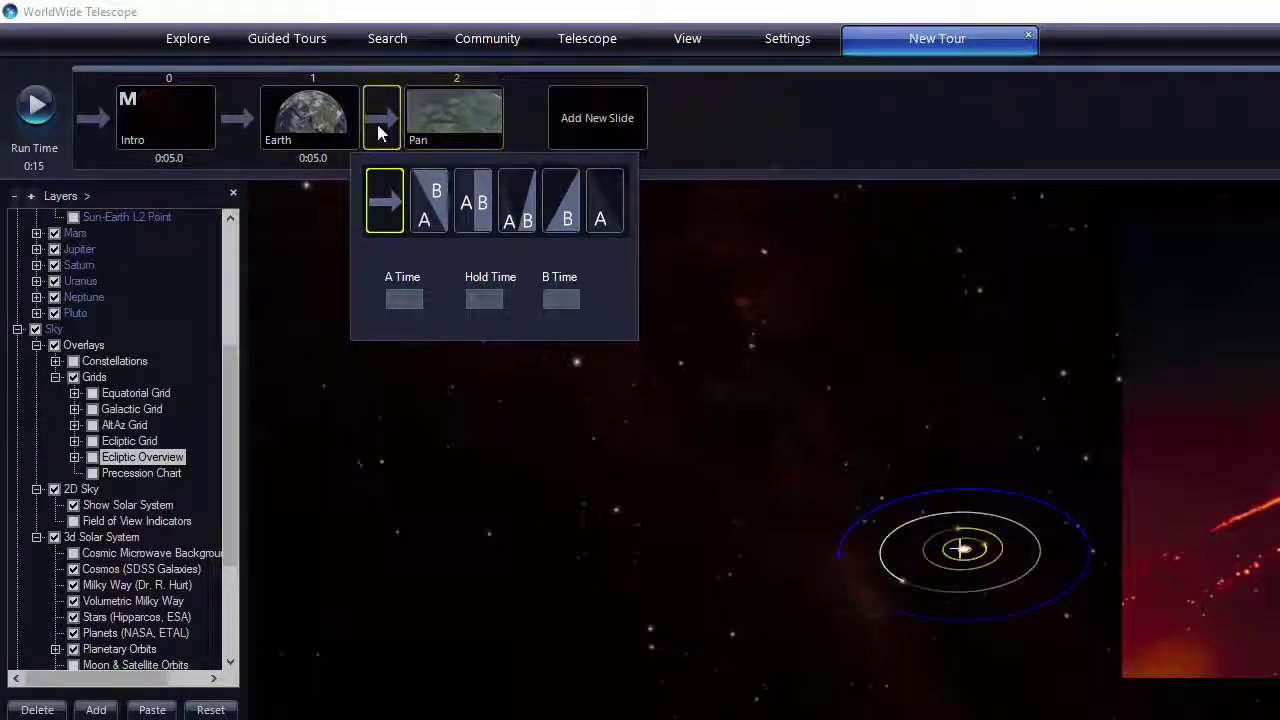
click(433, 205)
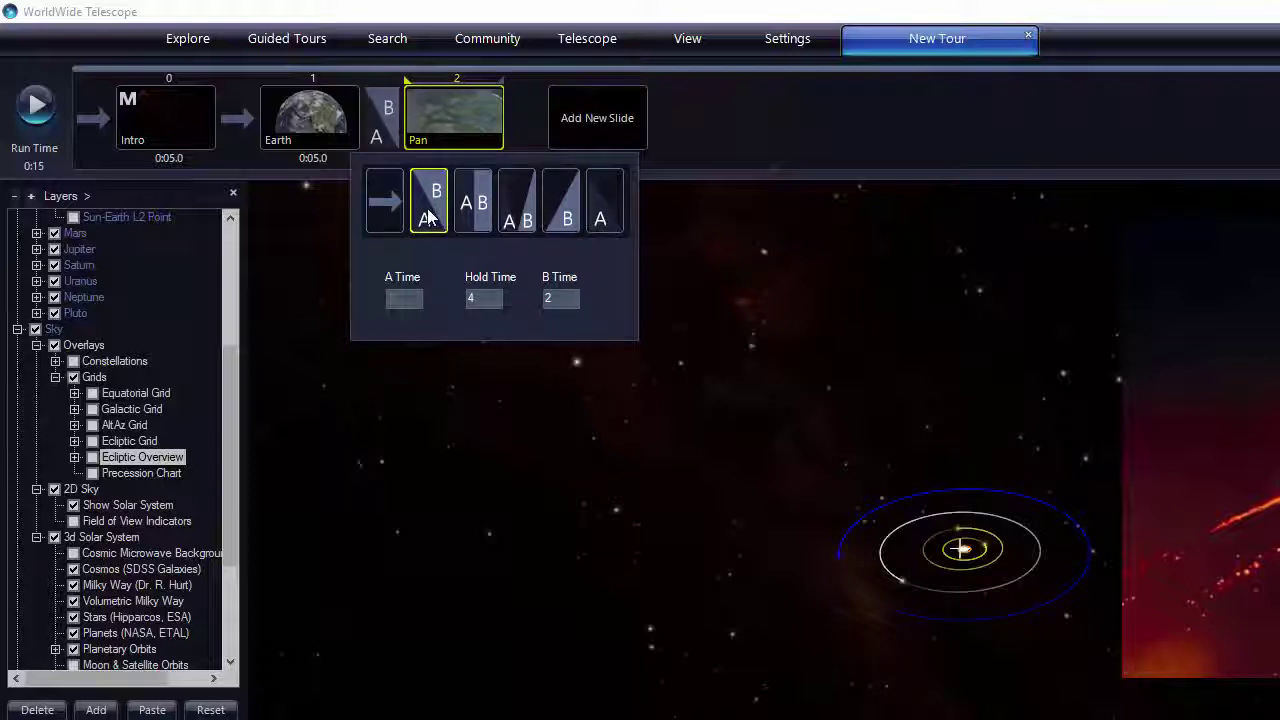
click(518, 220)
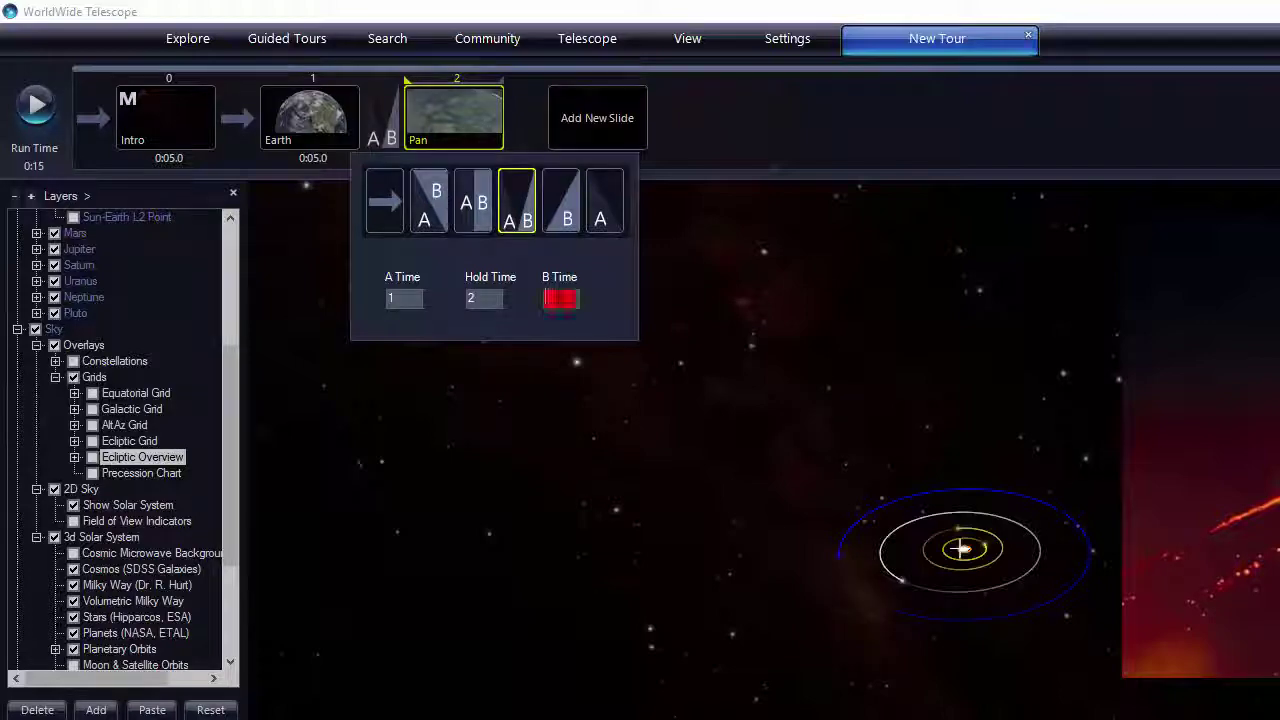
key(BackSpace)
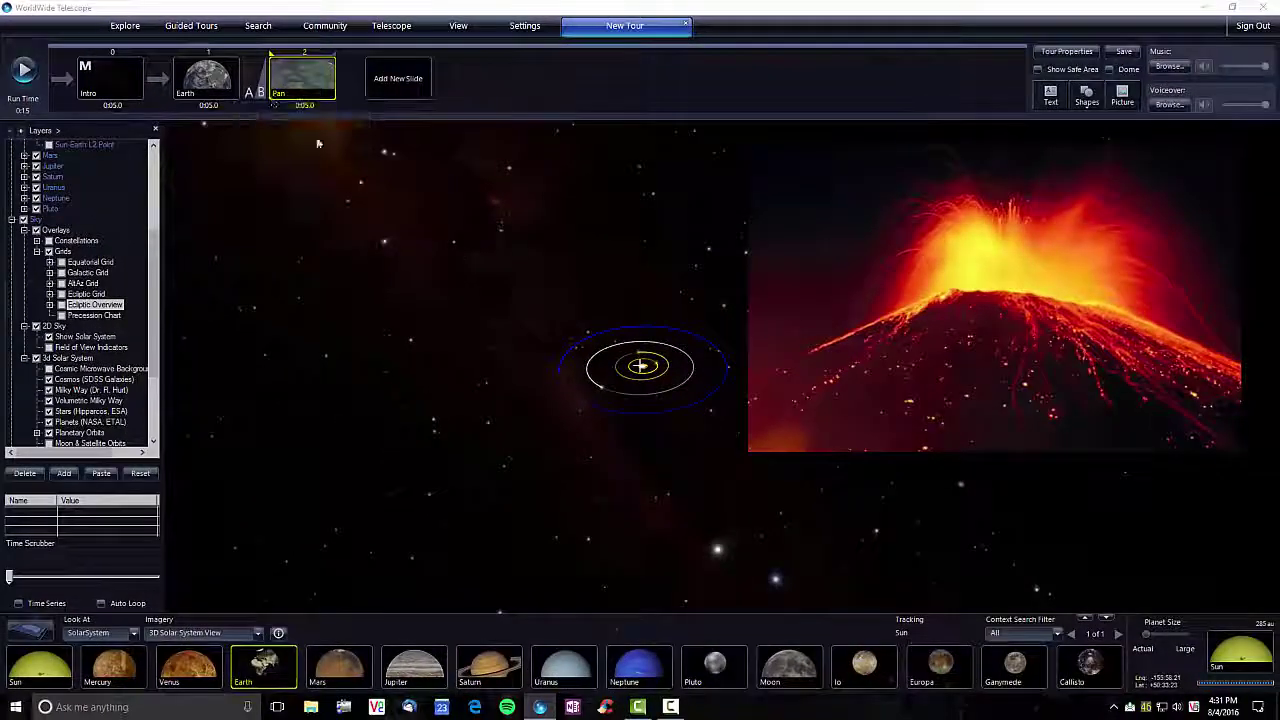
Preview the tour from the Earth slide, then reopen the Earth-to-Pan transition settings.
right_click(205, 78)
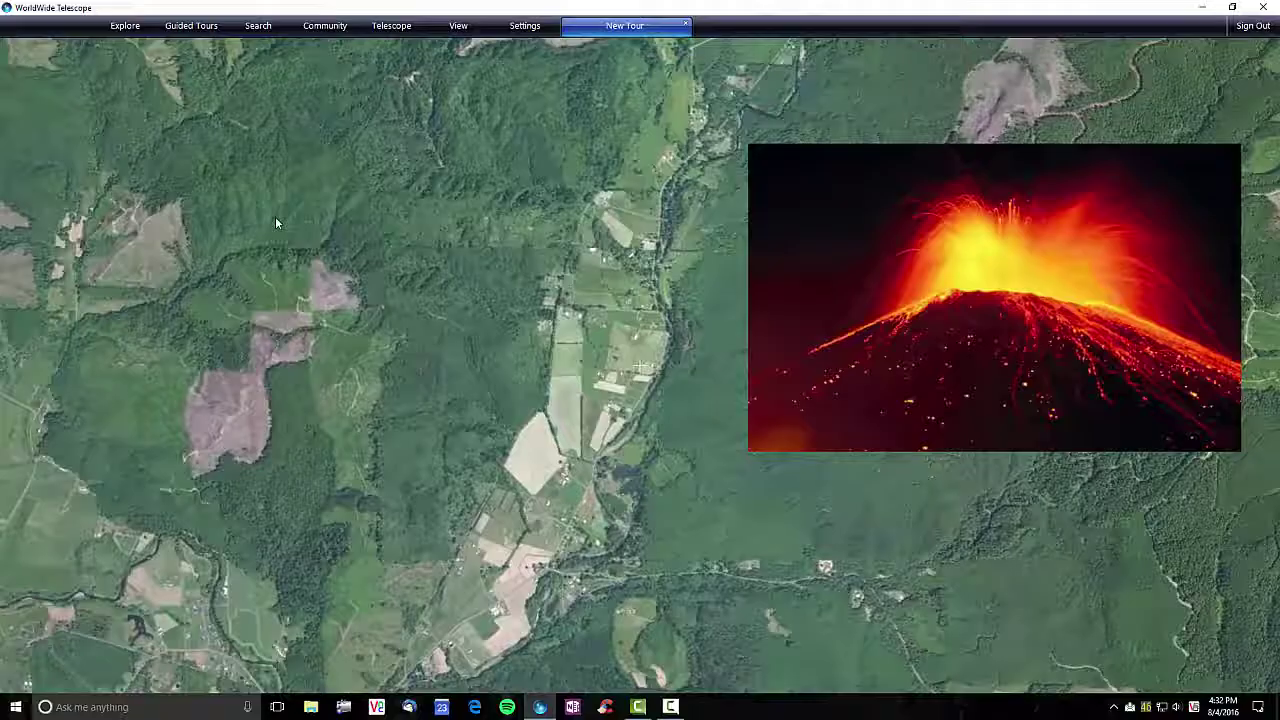
click(256, 93)
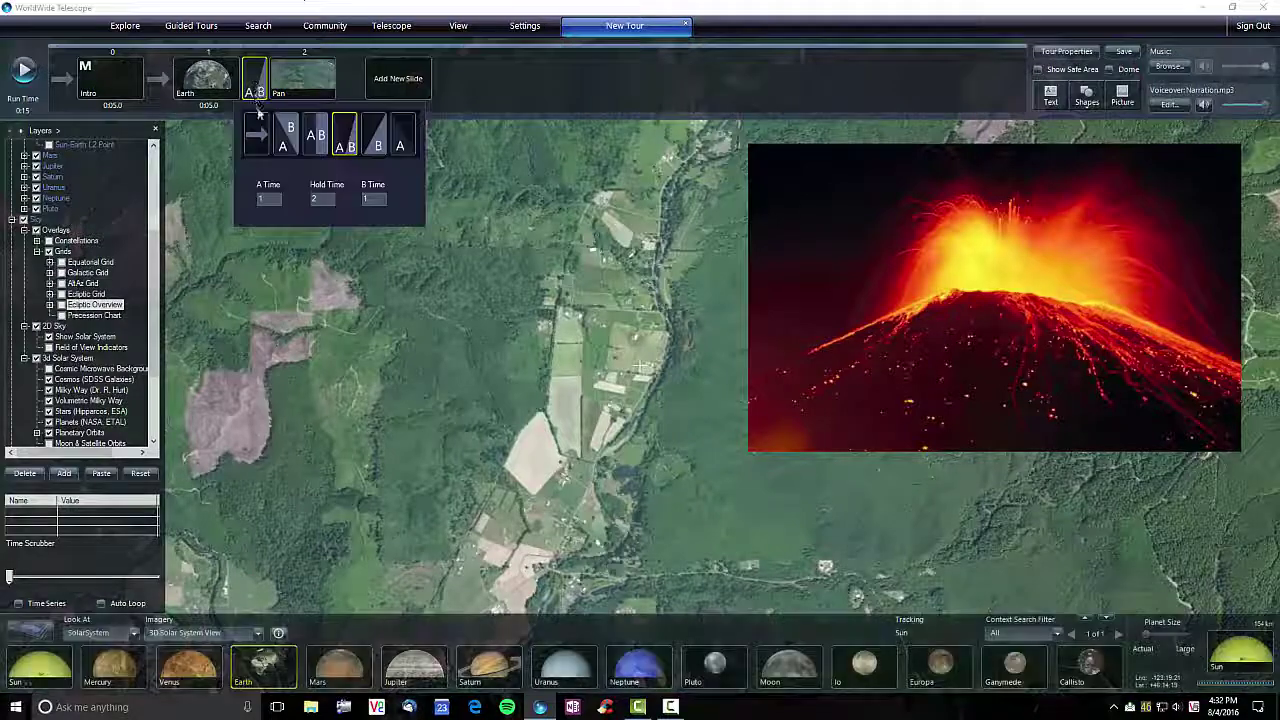